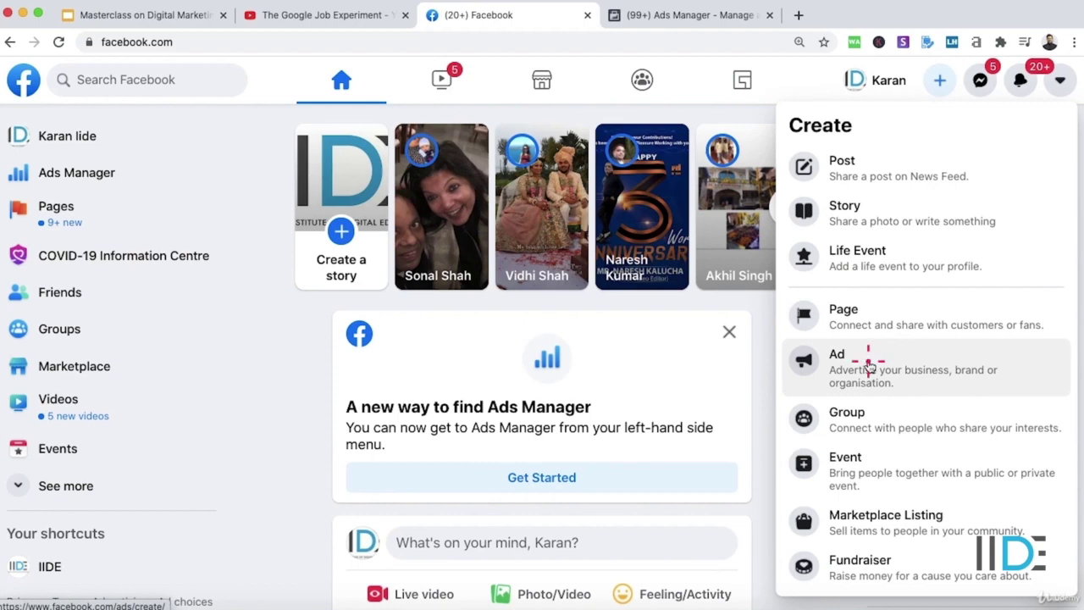
- Start a new ad campaign with the Auction buying type and the Traffic objective
left_click(868, 364)
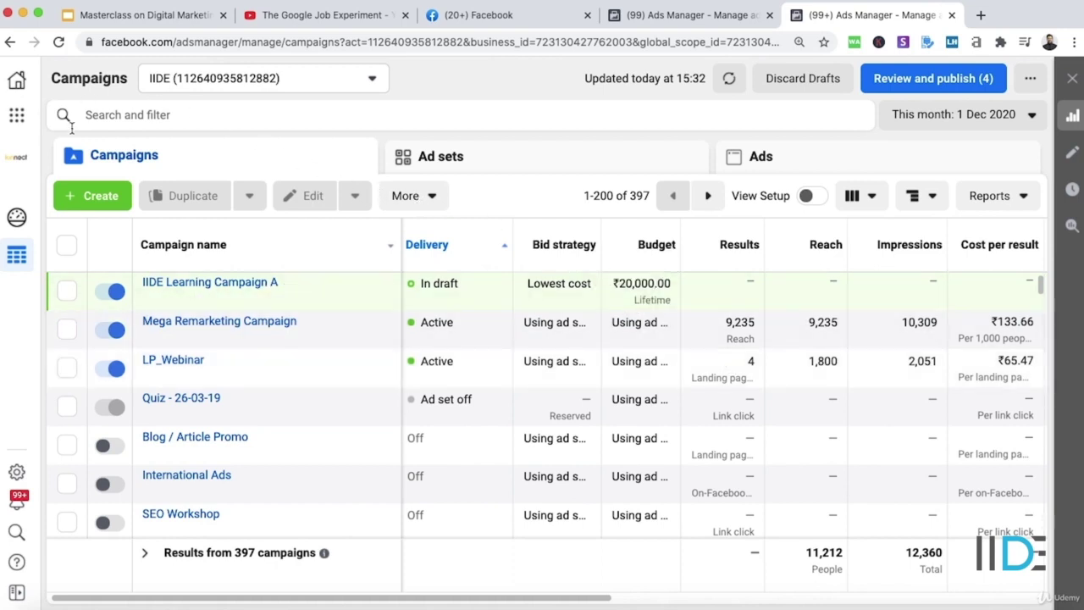
left_click(83, 200)
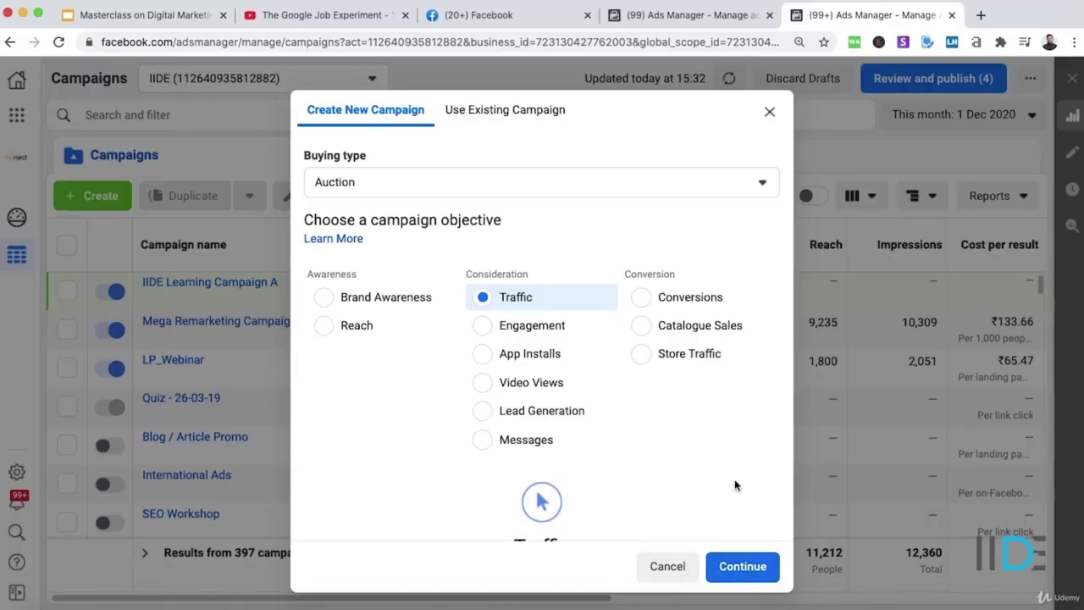
scroll(734, 486, "down", 3)
left_click(742, 565)
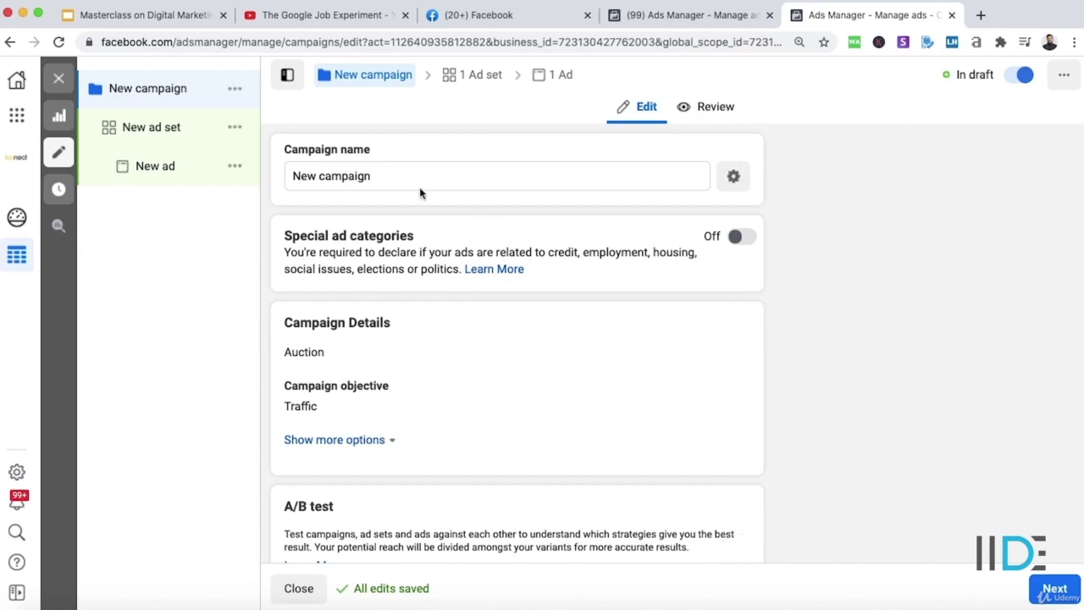
- Name the campaign "MasterClass Dummy", leave its remaining settings at their defaults and proceed to the ad set
left_click(376, 171)
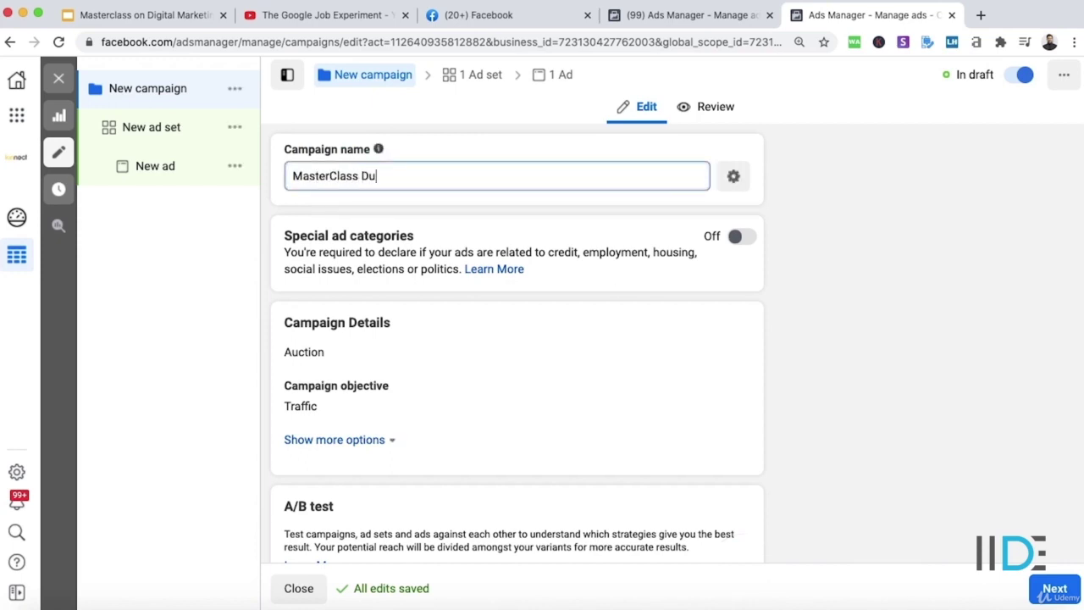
scroll(352, 338, "down", 5)
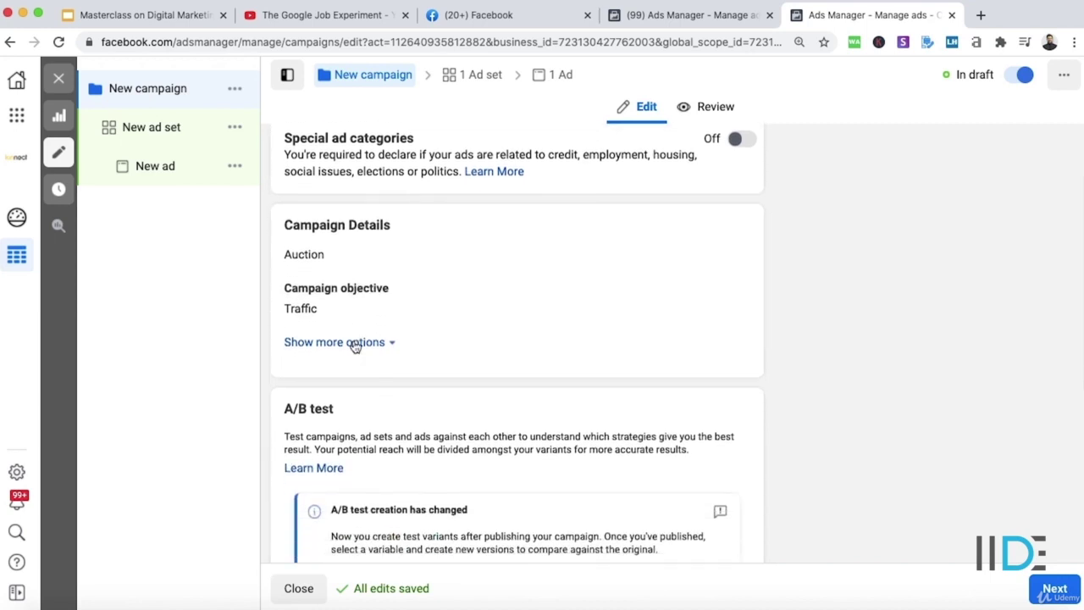
scroll(354, 342, "down", 3)
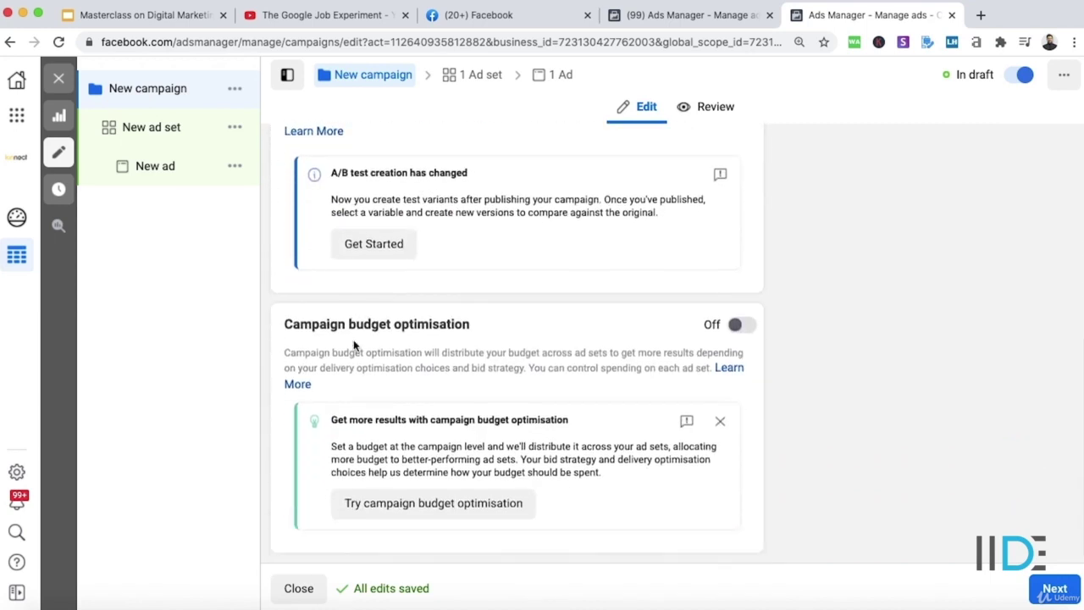
left_click(1054, 588)
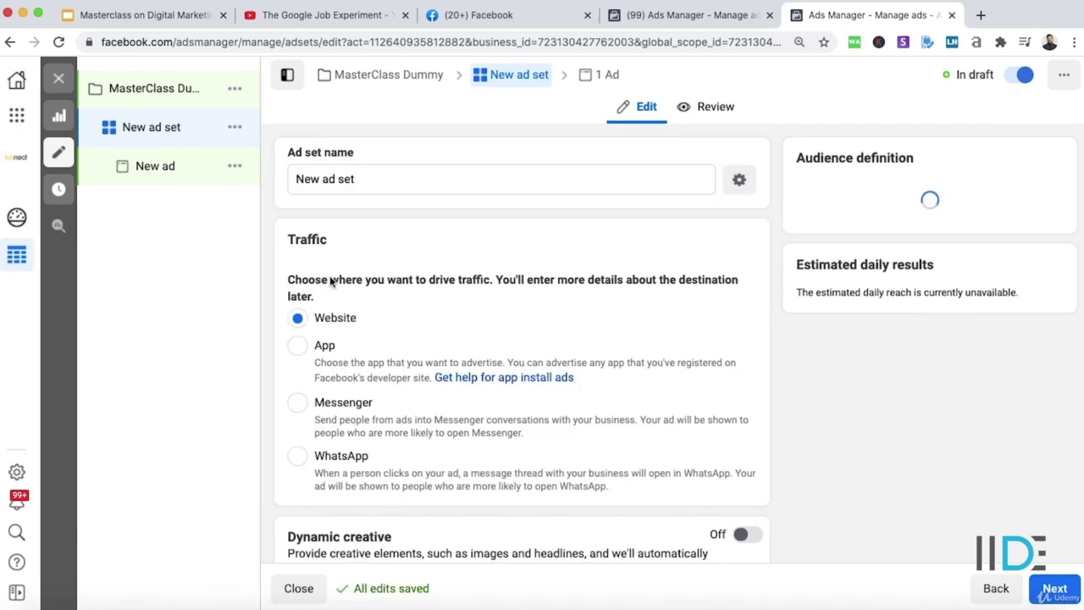
- Dismiss the landing page views recommendation and review the ad set's traffic destination, offer and budget settings
left_click_drag(332, 282, 523, 288)
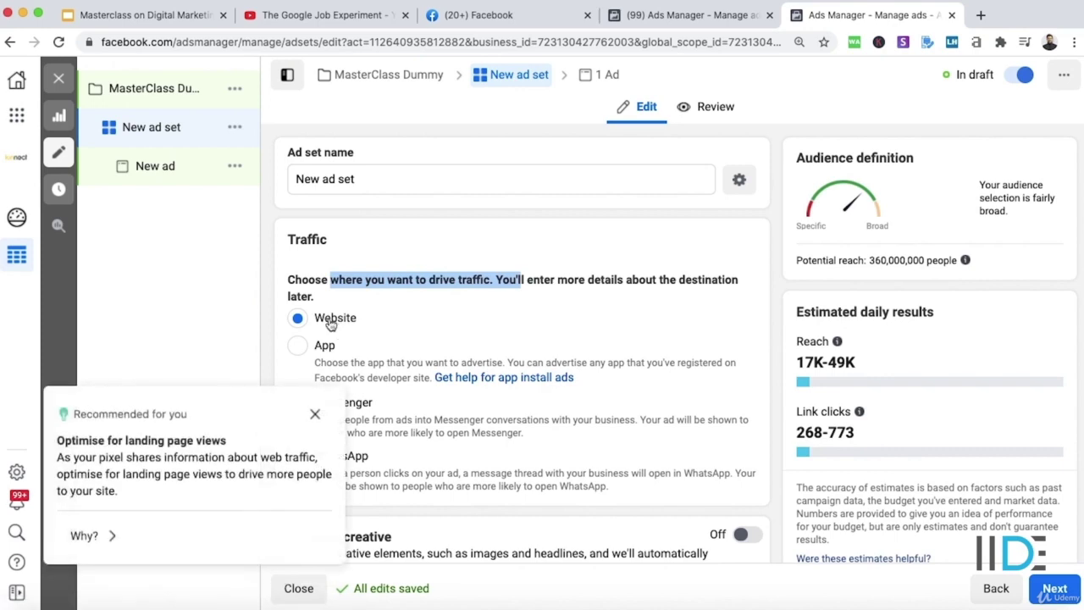
left_click(316, 414)
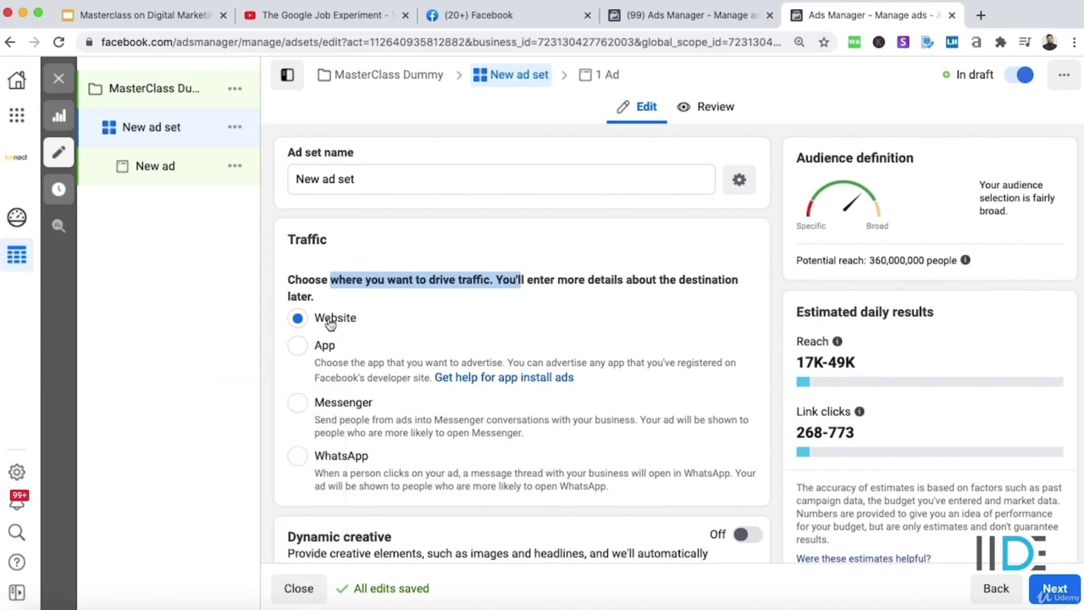
scroll(395, 340, "down", 6)
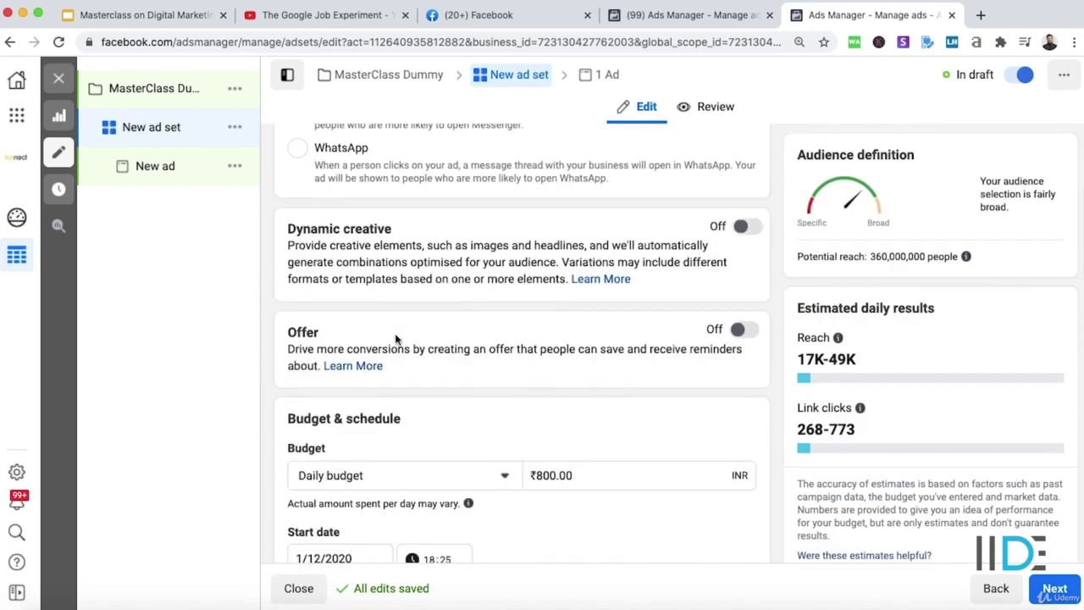
scroll(395, 340, "down", 5)
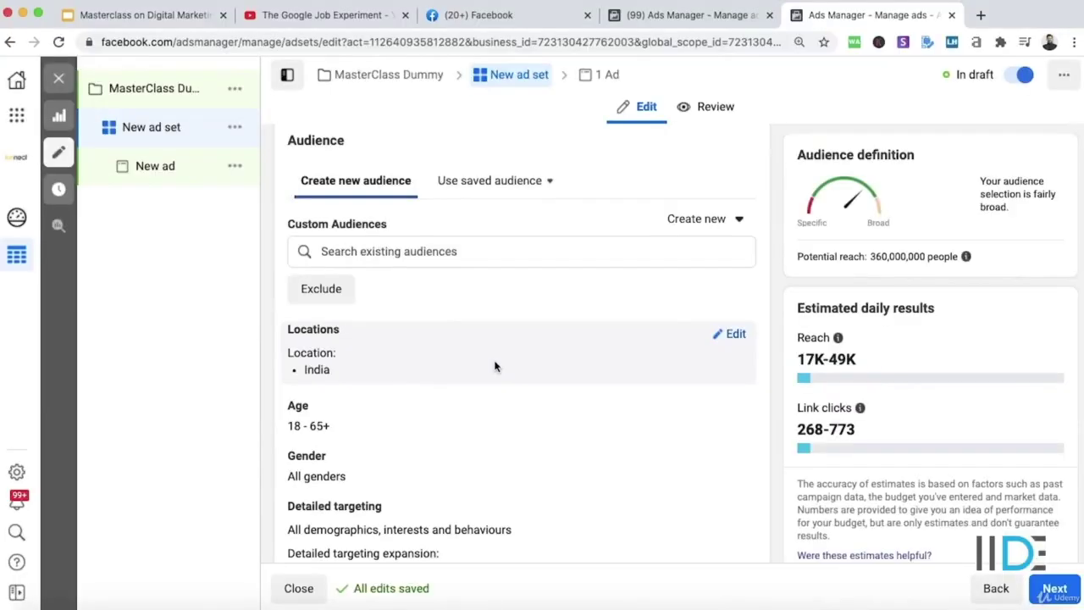
- Set the new audience's location to Mumbai, Maharashtra, and check the potential reach
scroll(495, 365, "down", 2)
scroll(496, 366, "down", 4)
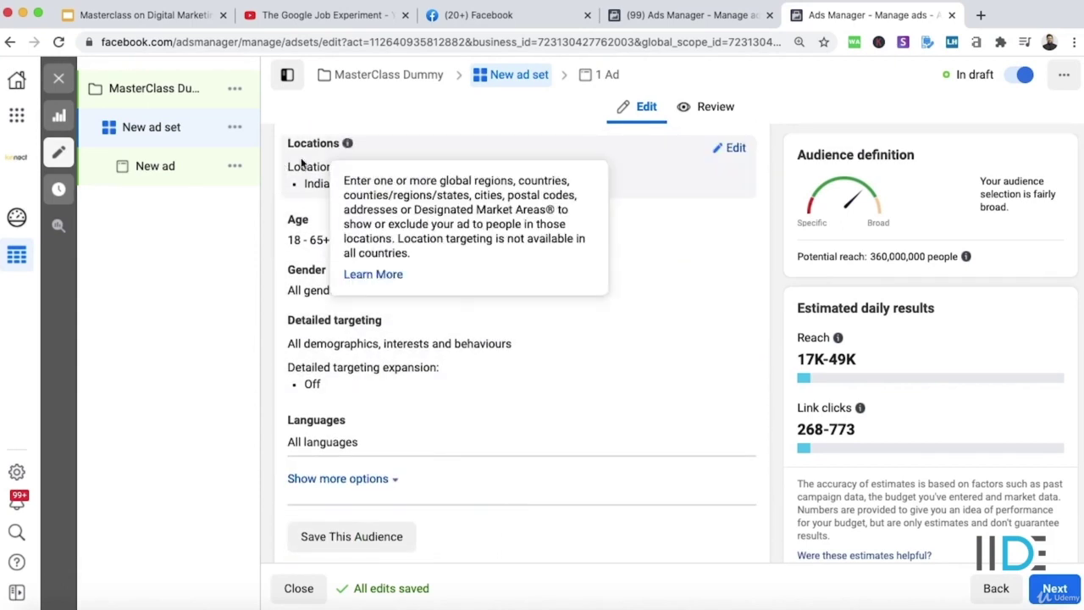
left_click(733, 148)
scroll(363, 333, "down", 1)
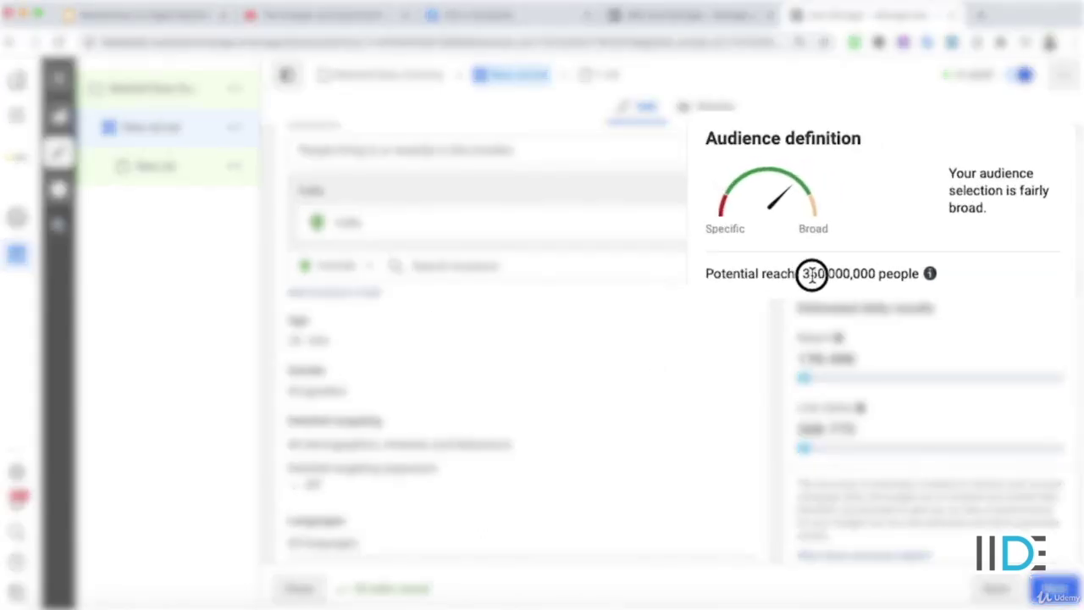
left_click_drag(803, 273, 879, 273)
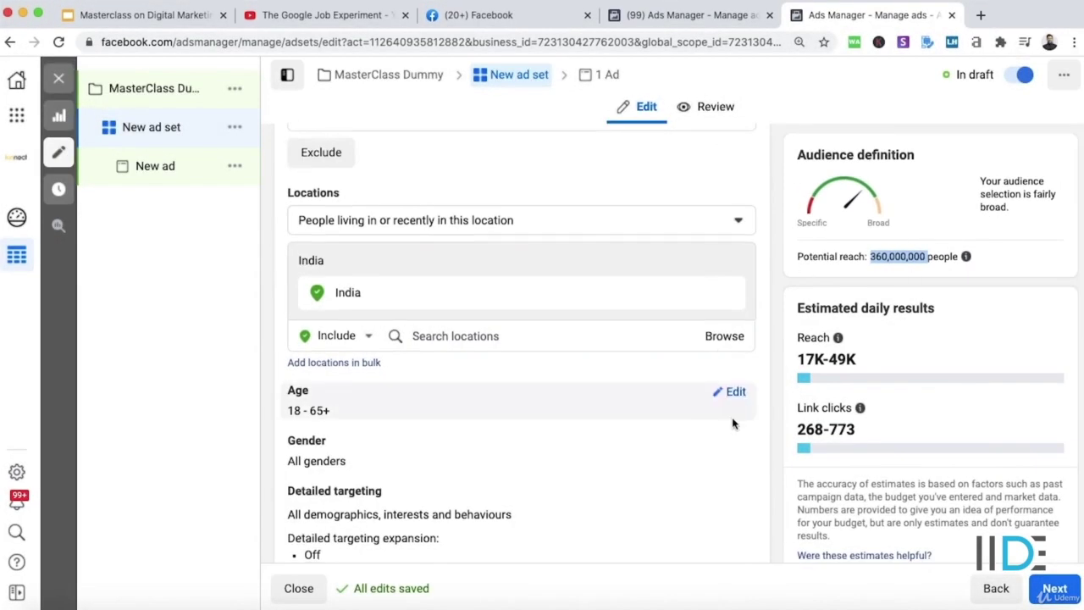
scroll(733, 424, "down", 2)
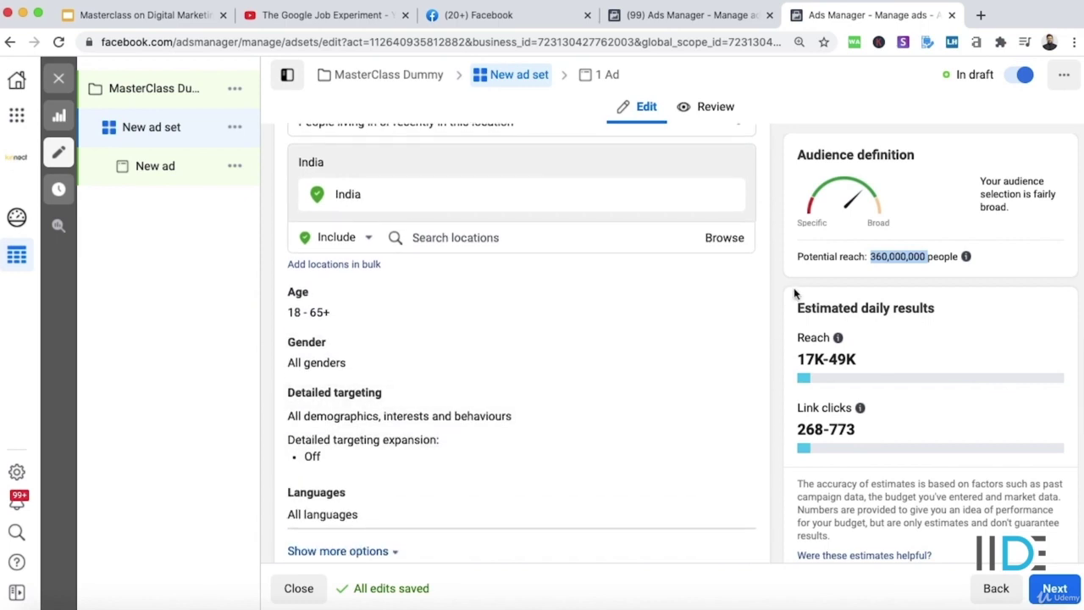
left_click(466, 237)
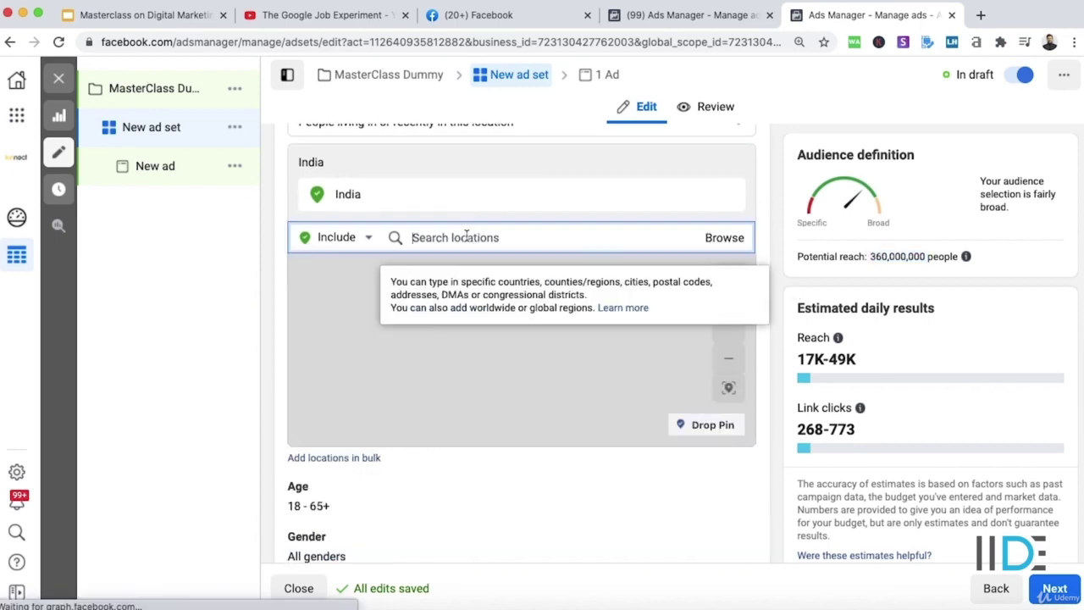
type("mumbai")
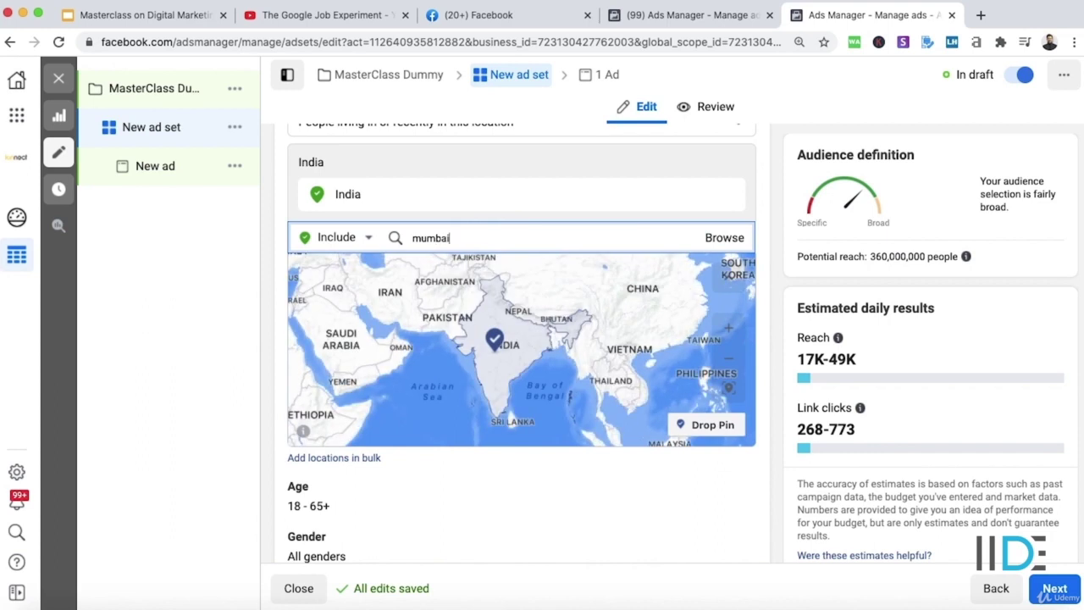
left_click(474, 271)
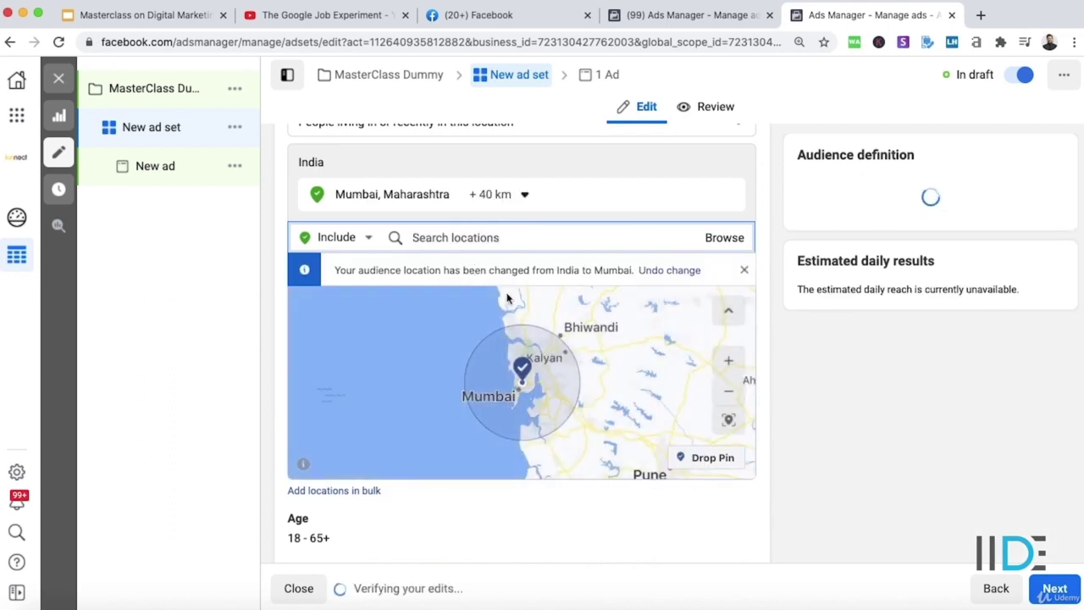
left_click_drag(869, 255, 912, 256)
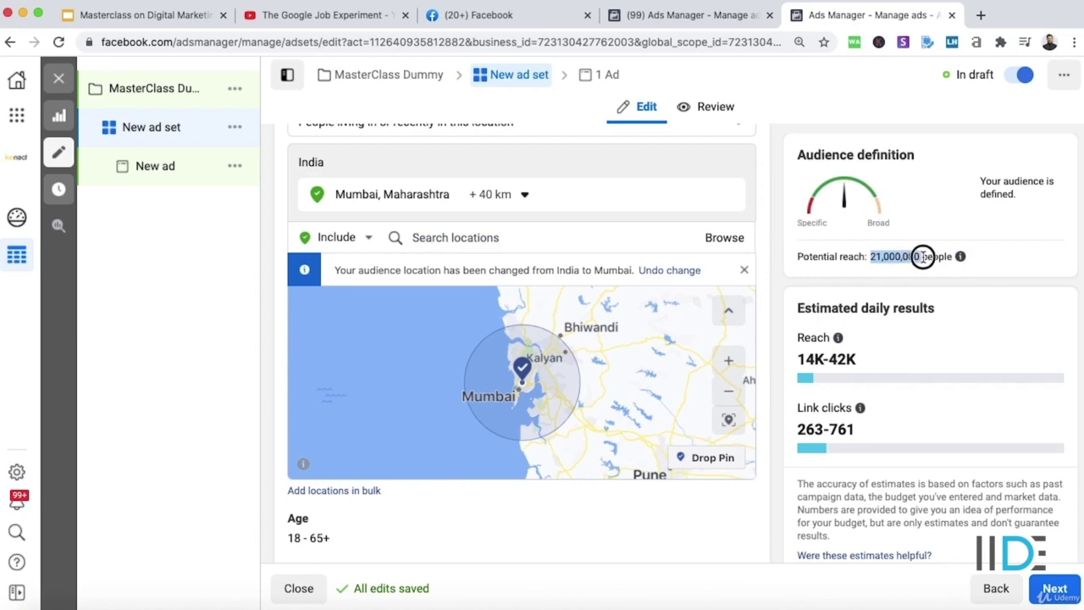
- Drop a location pin on south Mumbai's seafront near Churchgate, at about (18.9334, 72.8249)
scroll(762, 313, "down", 1)
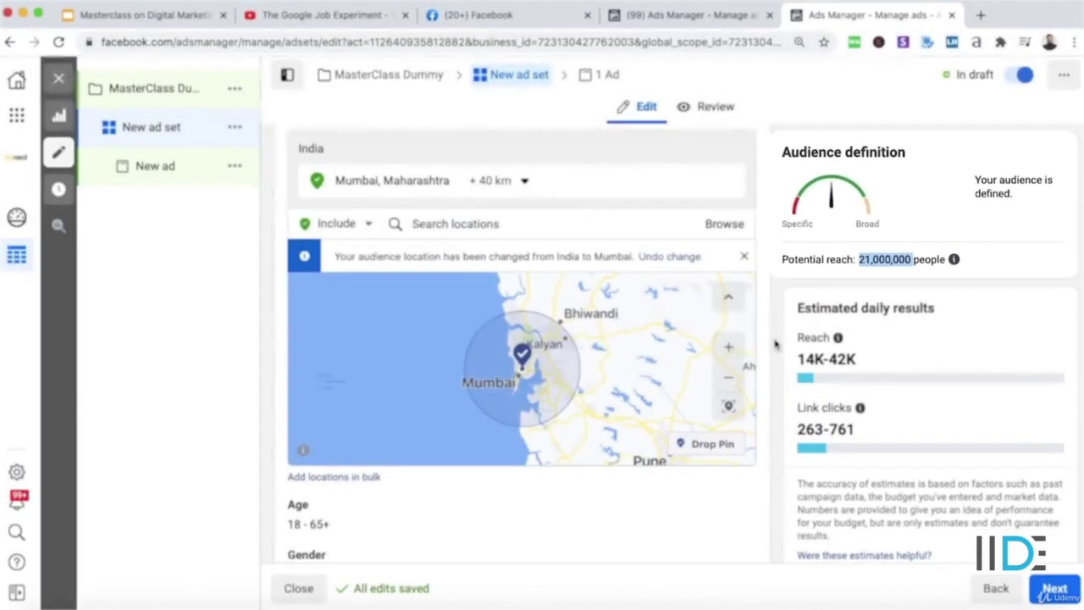
left_click(728, 326)
left_click(728, 326)
left_click(726, 325)
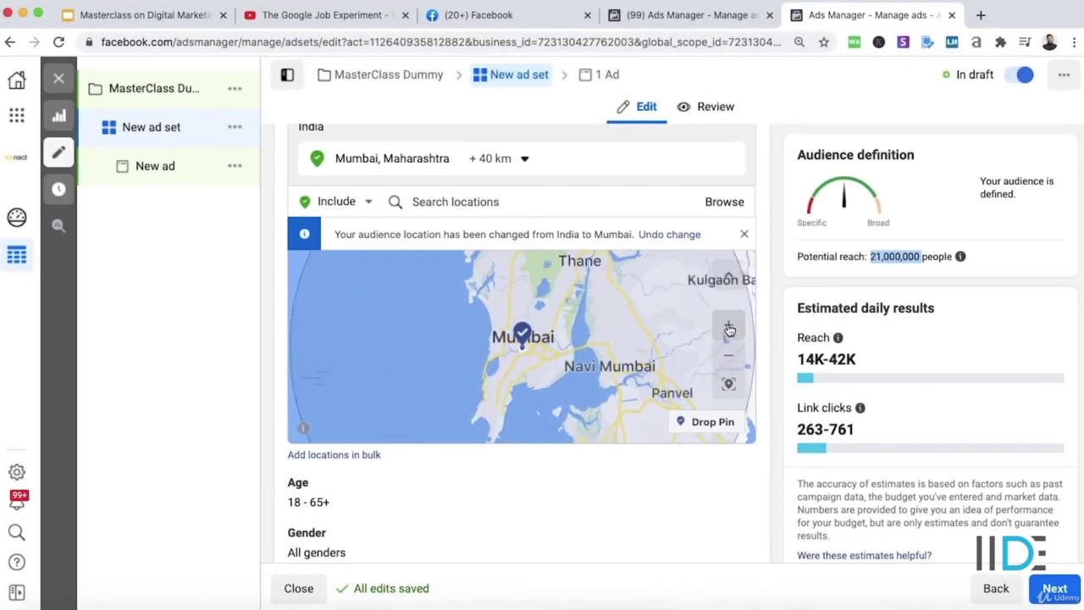
left_click_drag(564, 366, 591, 305)
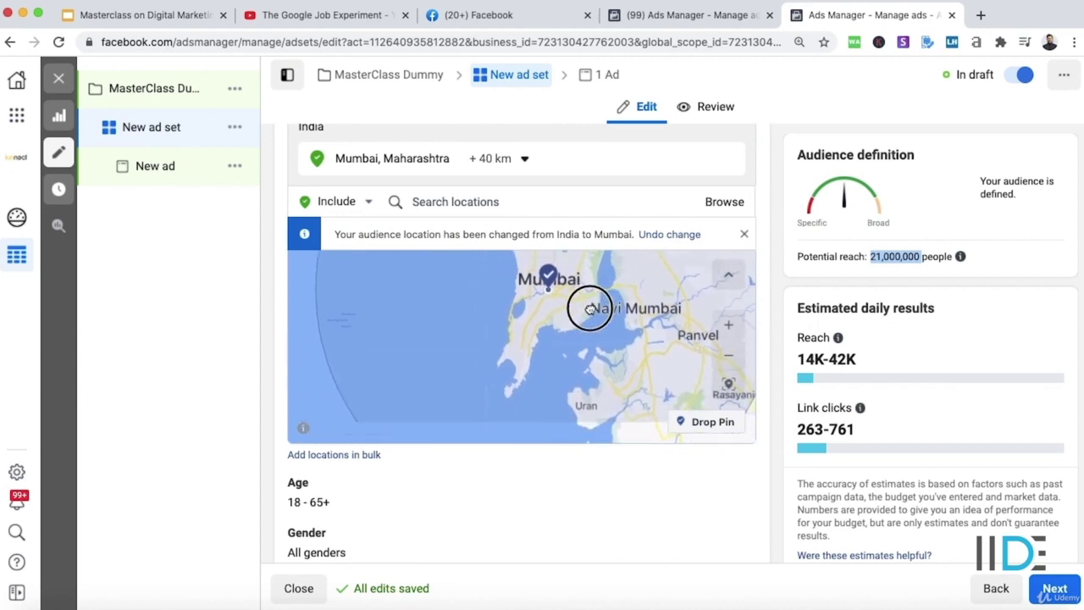
left_click(731, 327)
left_click(728, 325)
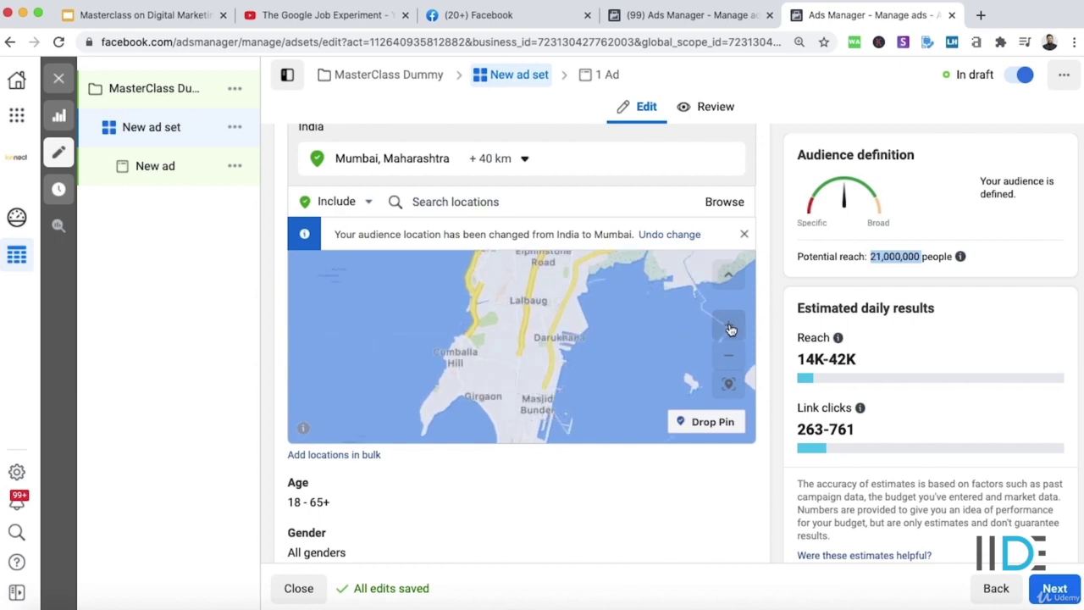
left_click_drag(594, 366, 598, 294)
left_click(730, 318)
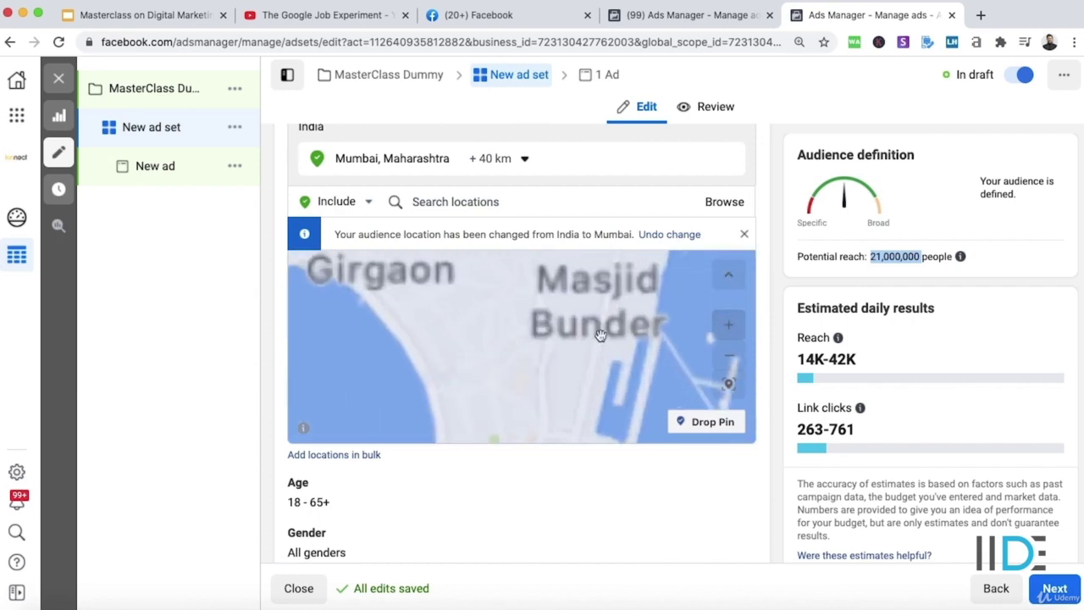
left_click_drag(505, 353, 518, 252)
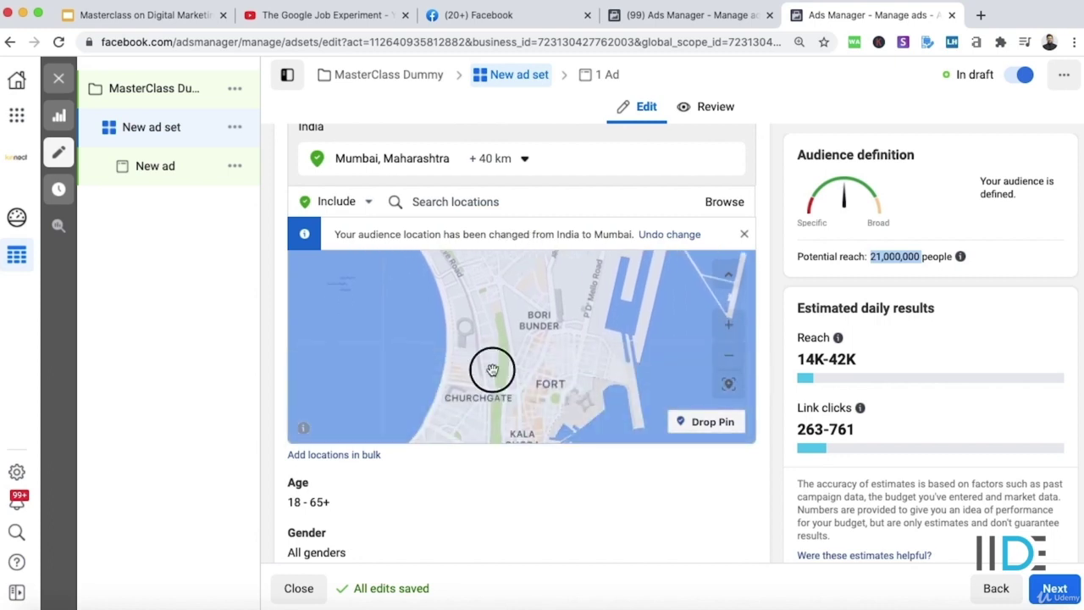
left_click(729, 325)
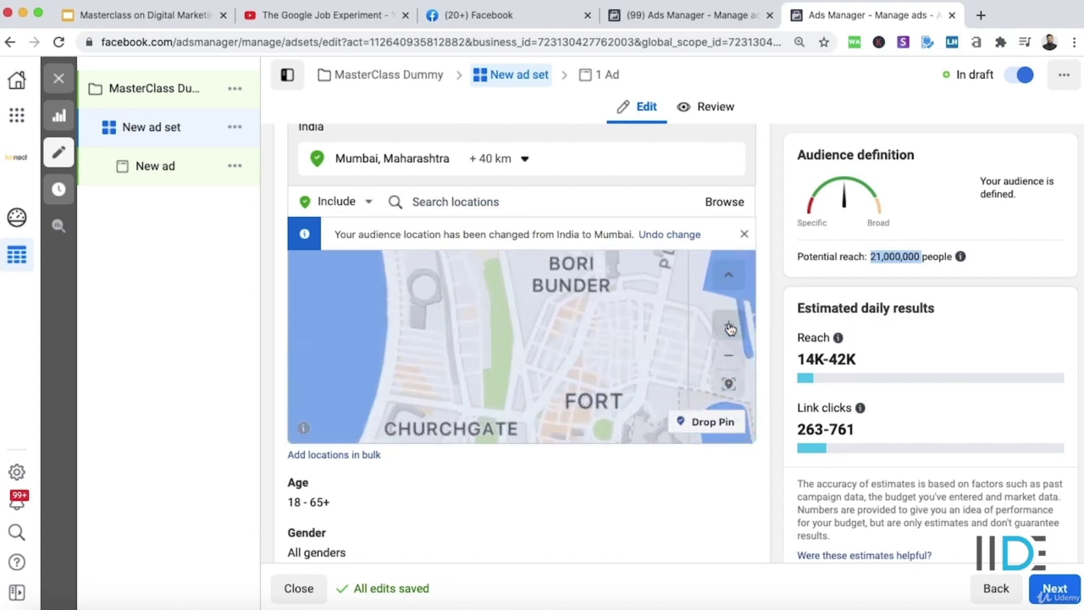
left_click(702, 423)
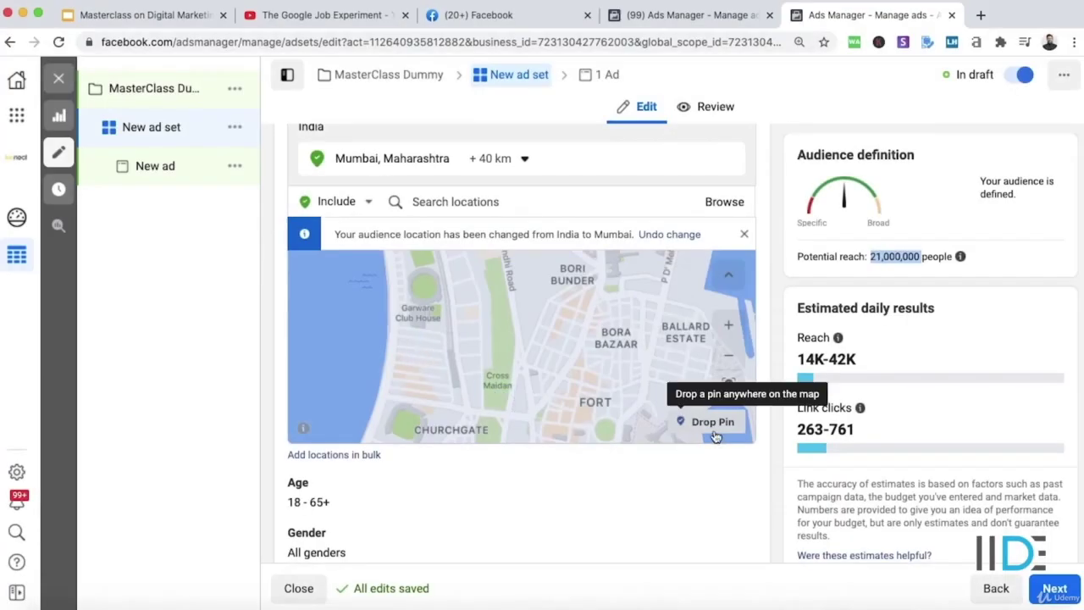
left_click(715, 434)
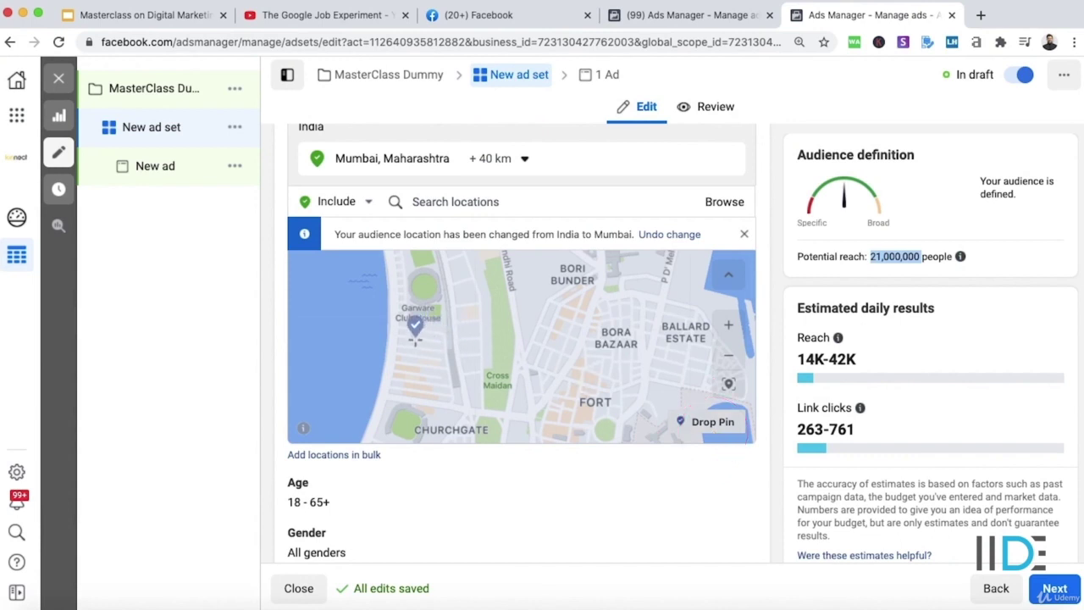
left_click(412, 395)
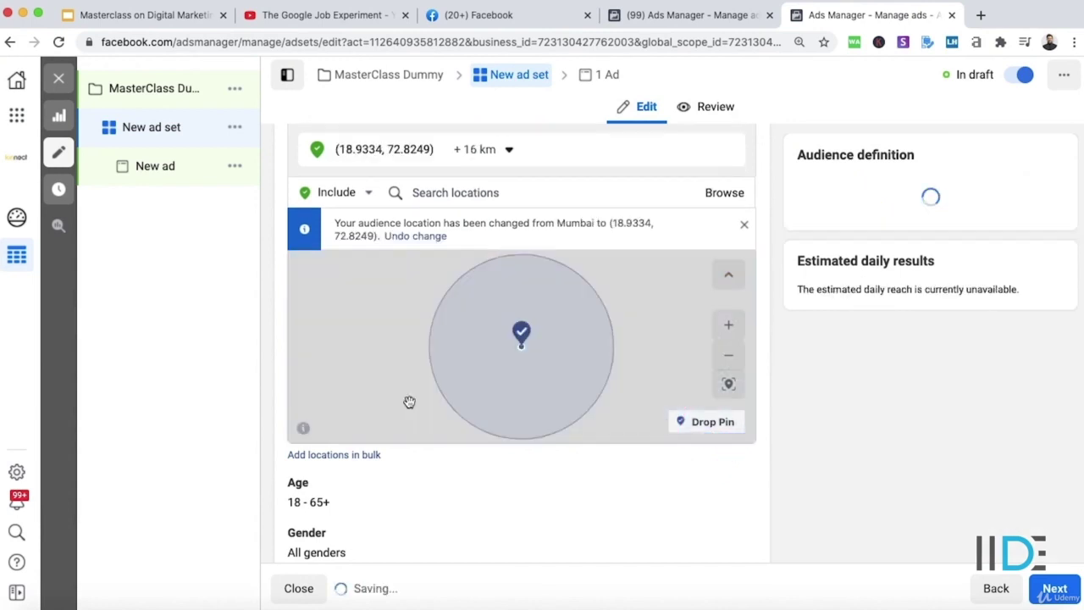
- Set the dropped pin's targeting radius to 2 km and check the audience's potential reach
left_click(489, 151)
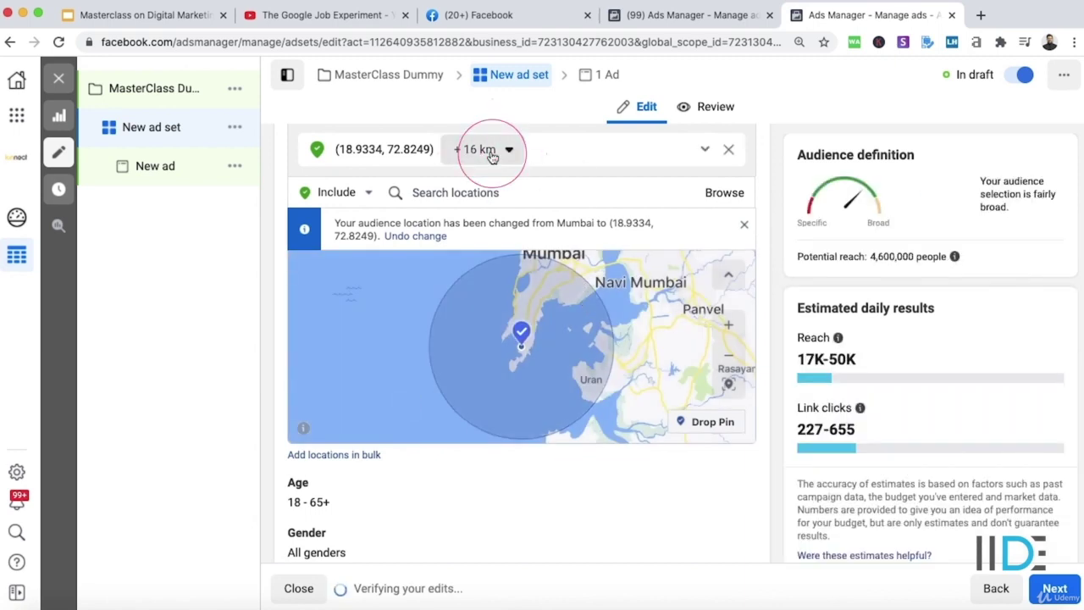
double_click(556, 207)
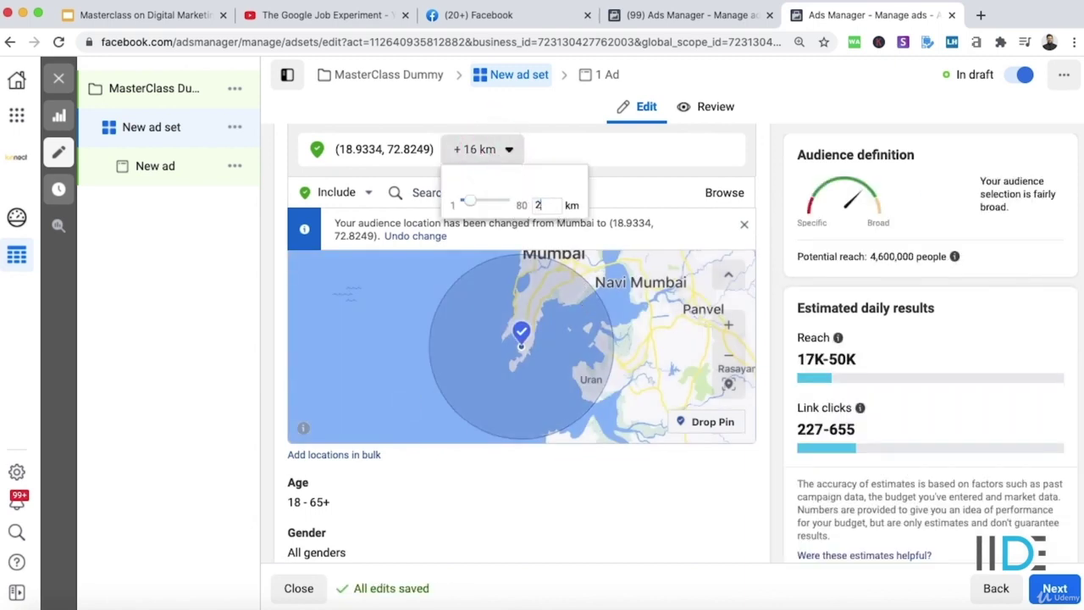
type("2")
key("Return")
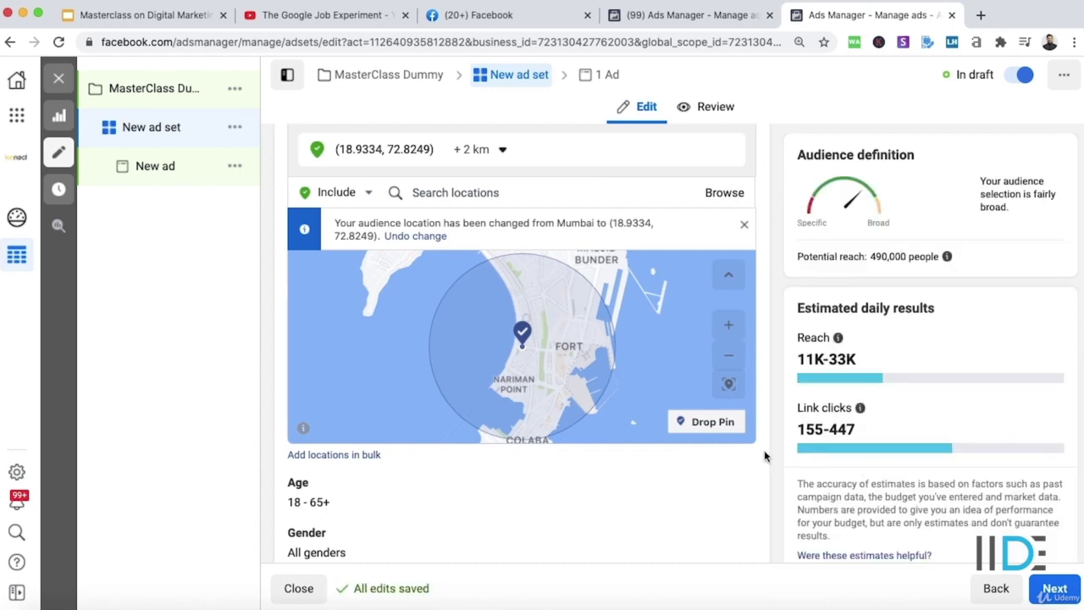
scroll(779, 449, "down", 2)
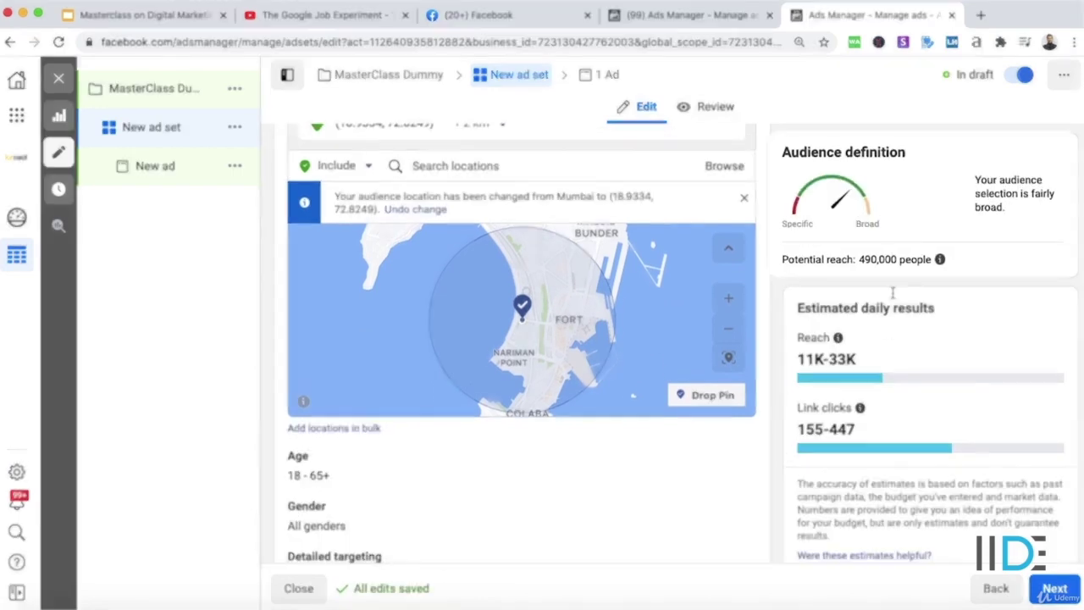
left_click_drag(799, 280, 855, 272)
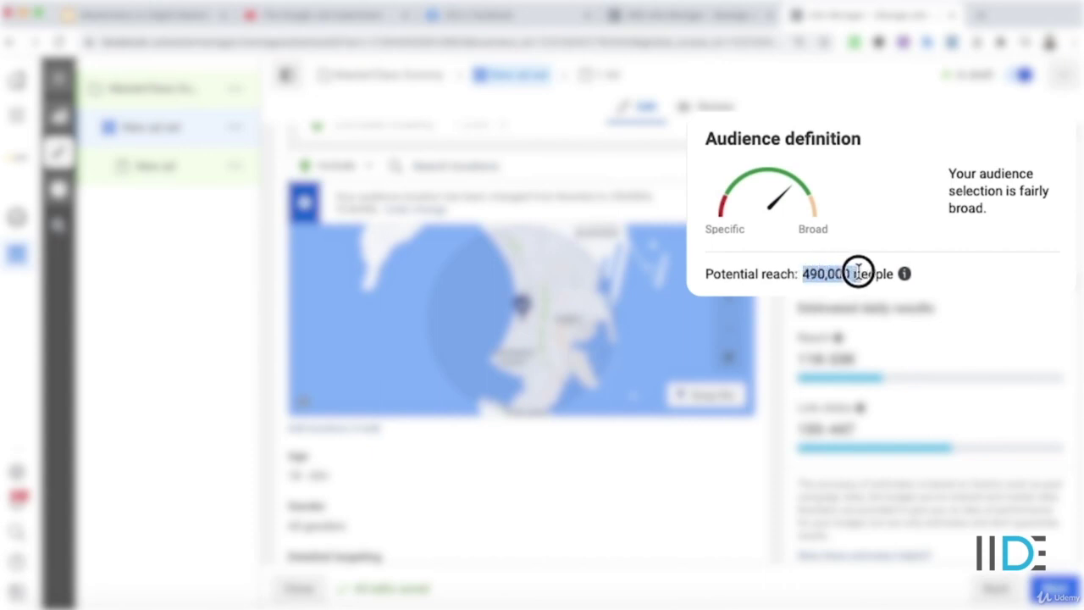
scroll(767, 335, "down", 3)
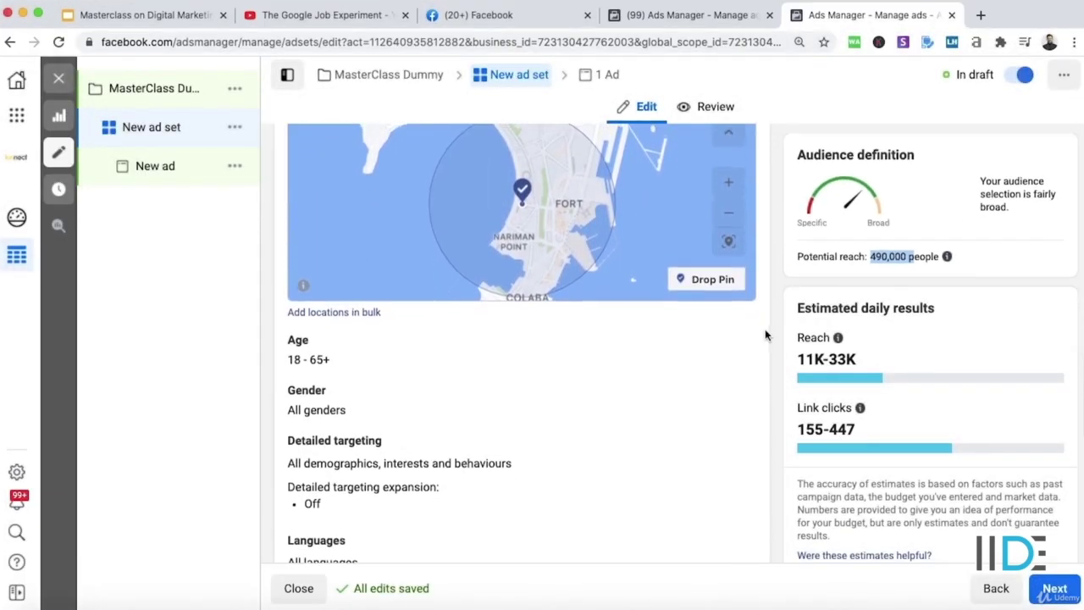
- Set the audience's maximum age to 25, keeping the minimum at 18, and check the potential reach
left_click(731, 341)
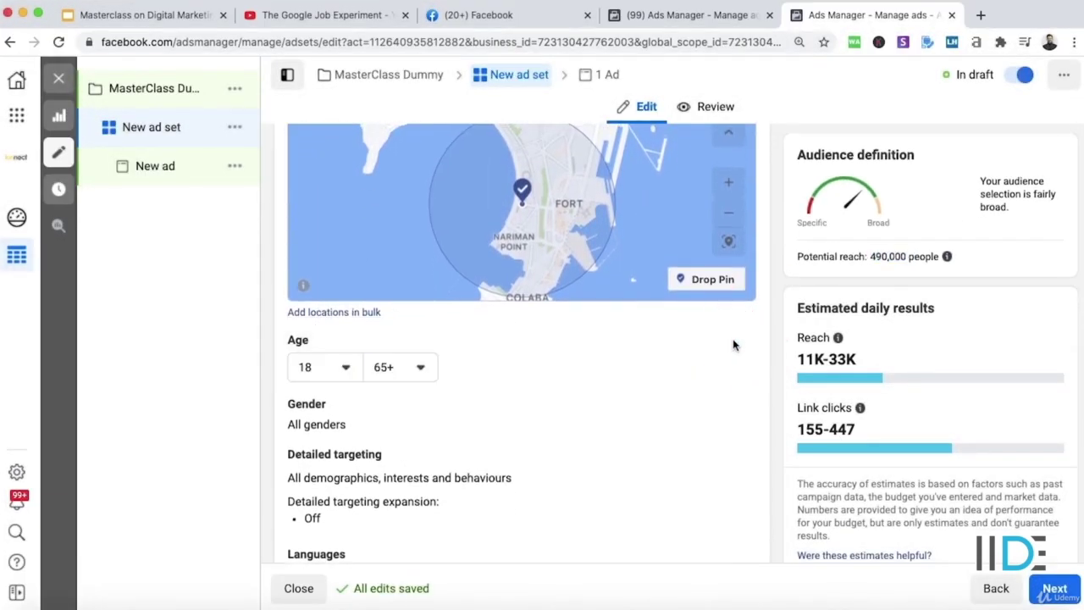
left_click(415, 366)
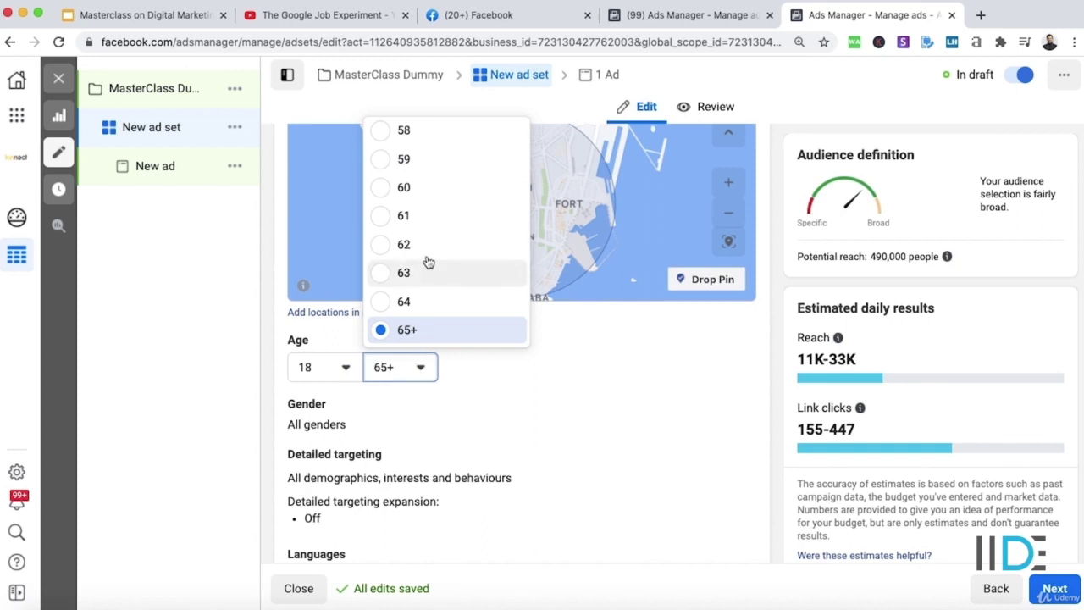
scroll(428, 250, "up", 2)
scroll(428, 246, "up", 12)
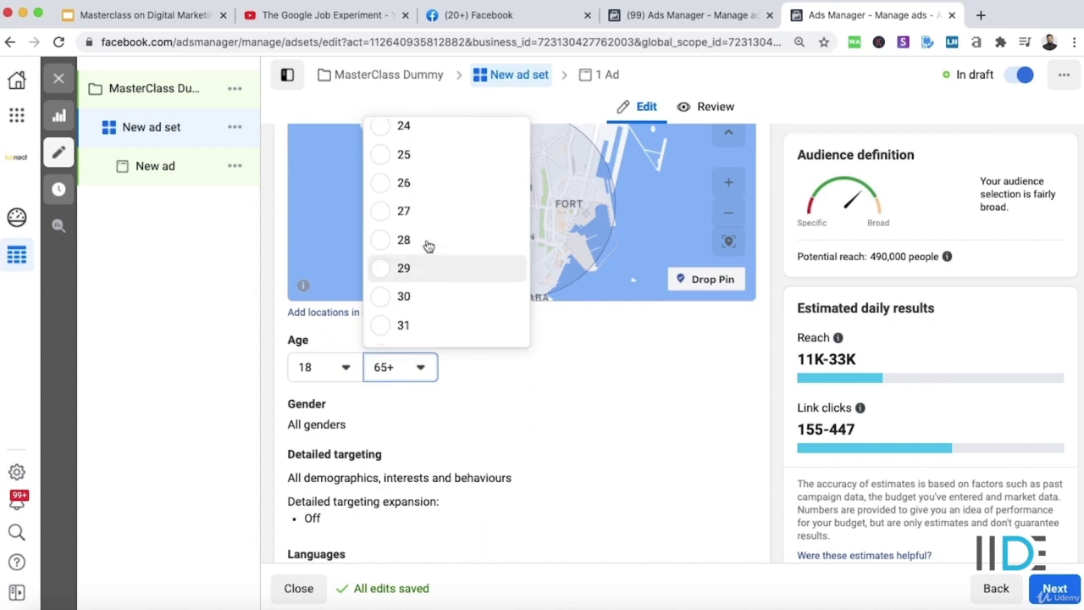
scroll(428, 247, "up", 1)
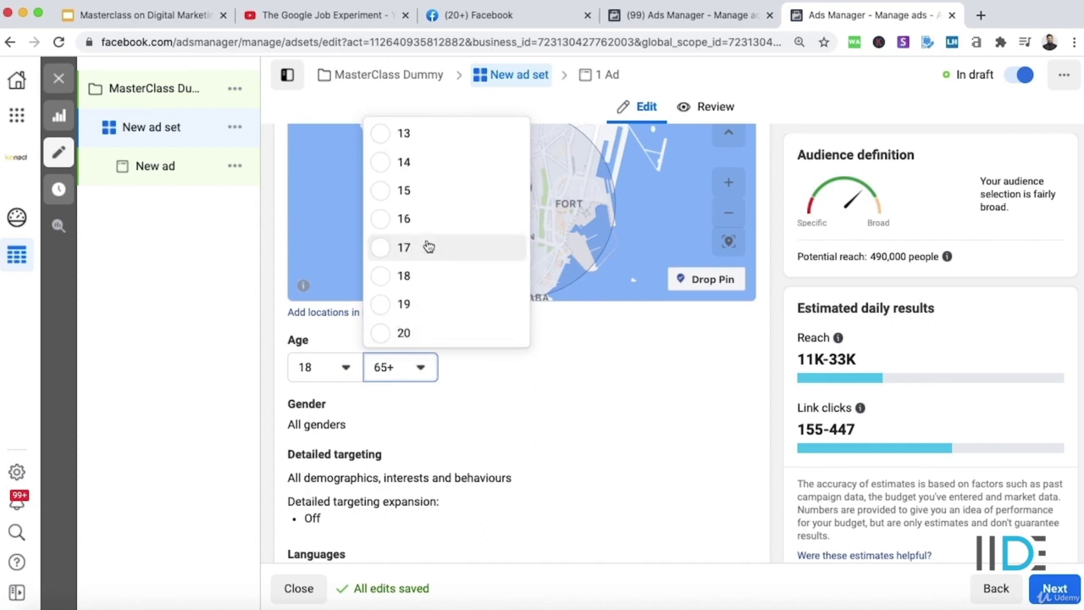
scroll(428, 247, "down", 2)
scroll(428, 246, "down", 3)
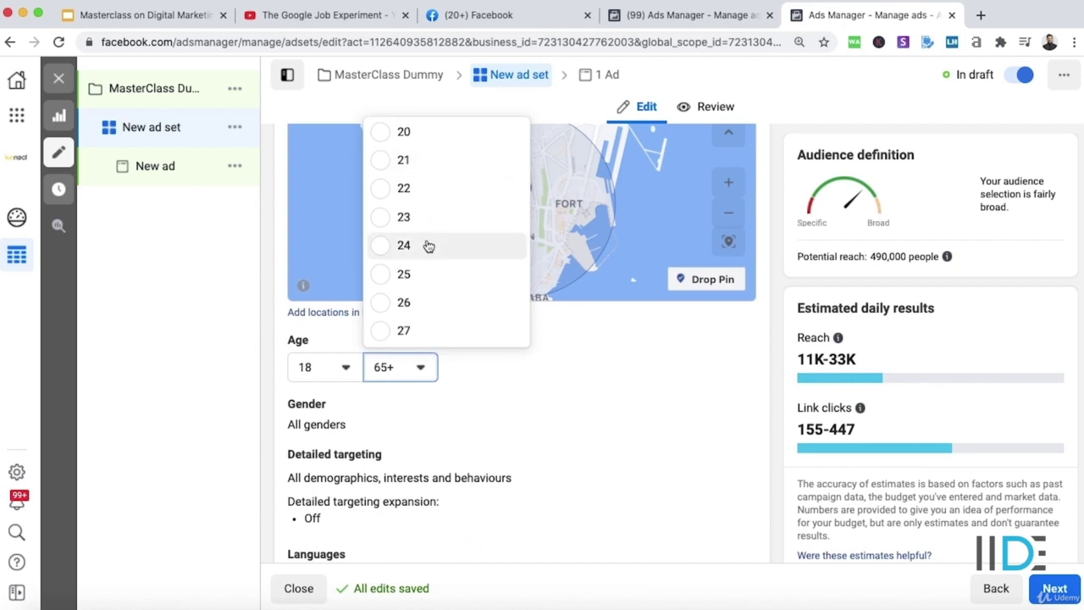
left_click(403, 243)
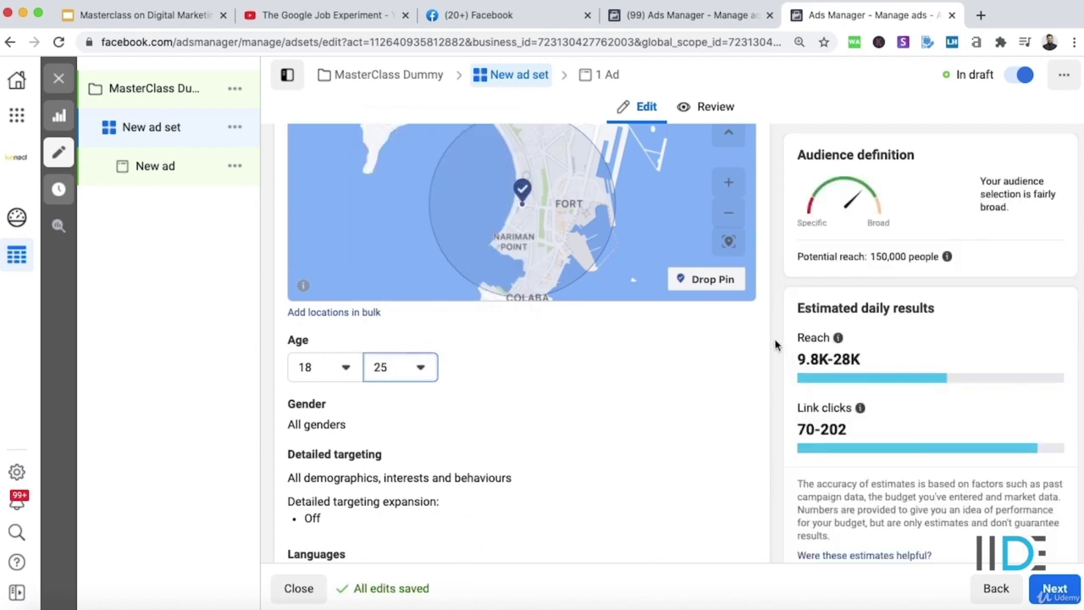
scroll(775, 344, "up", 2)
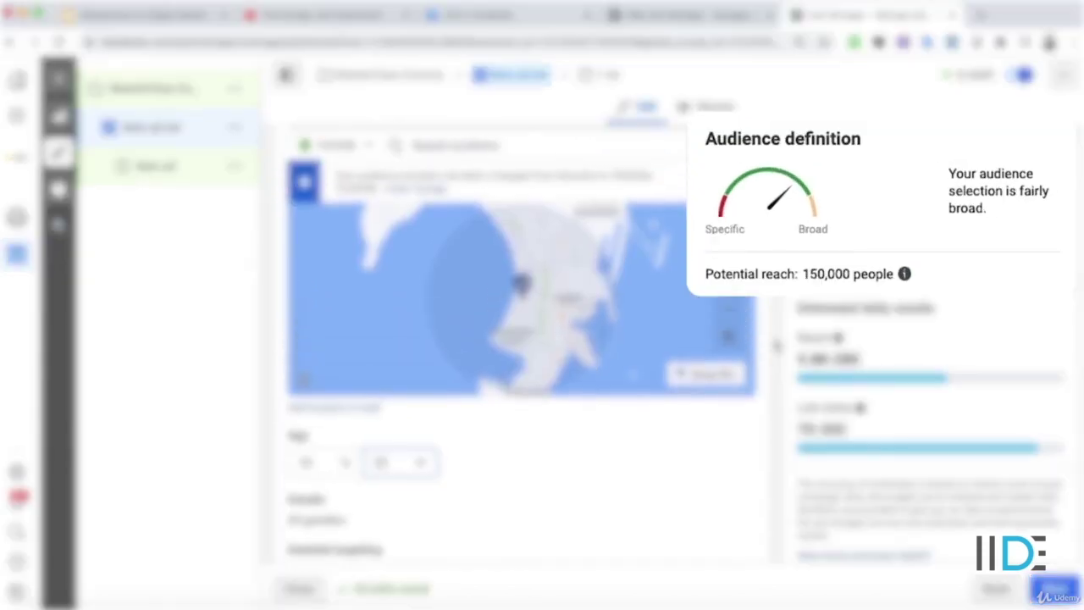
scroll(776, 344, "up", 1)
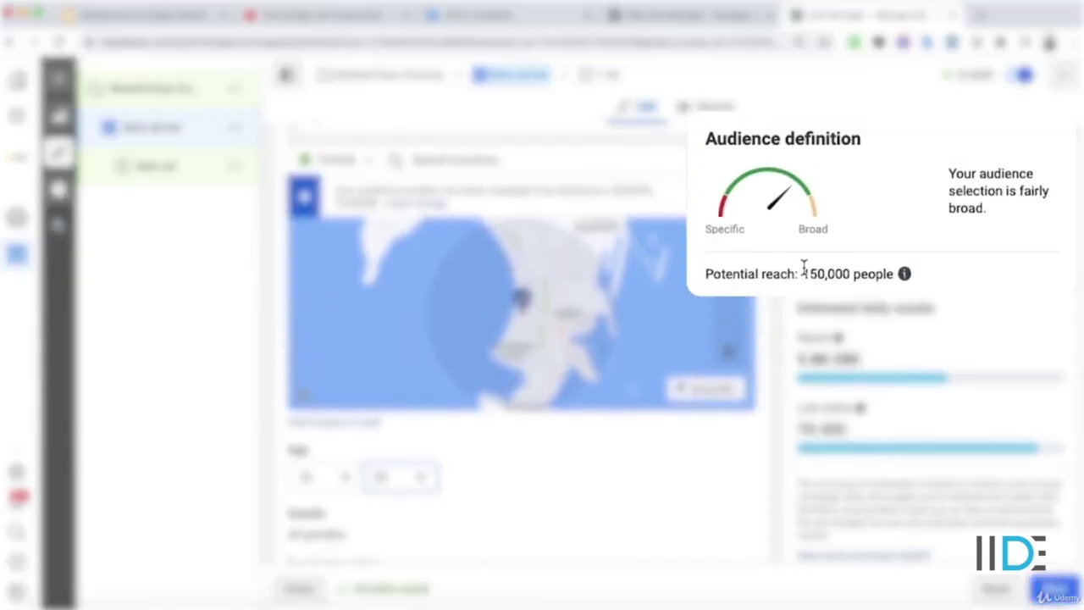
mouse_move(946, 255)
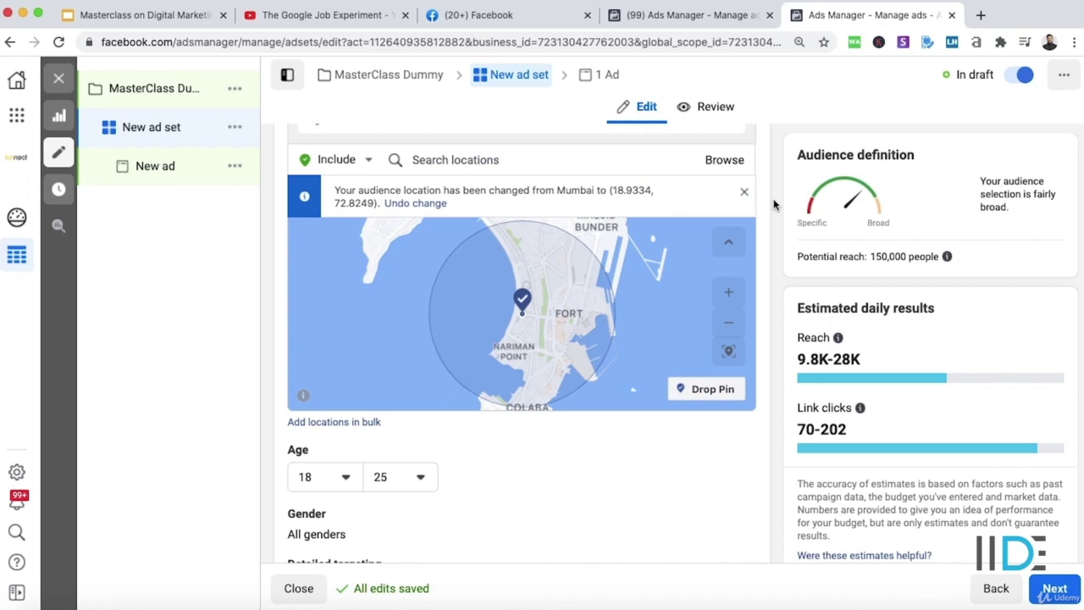
- Restrict the location targeting to people living in this location and check the audience's potential reach
scroll(773, 200, "up", 3)
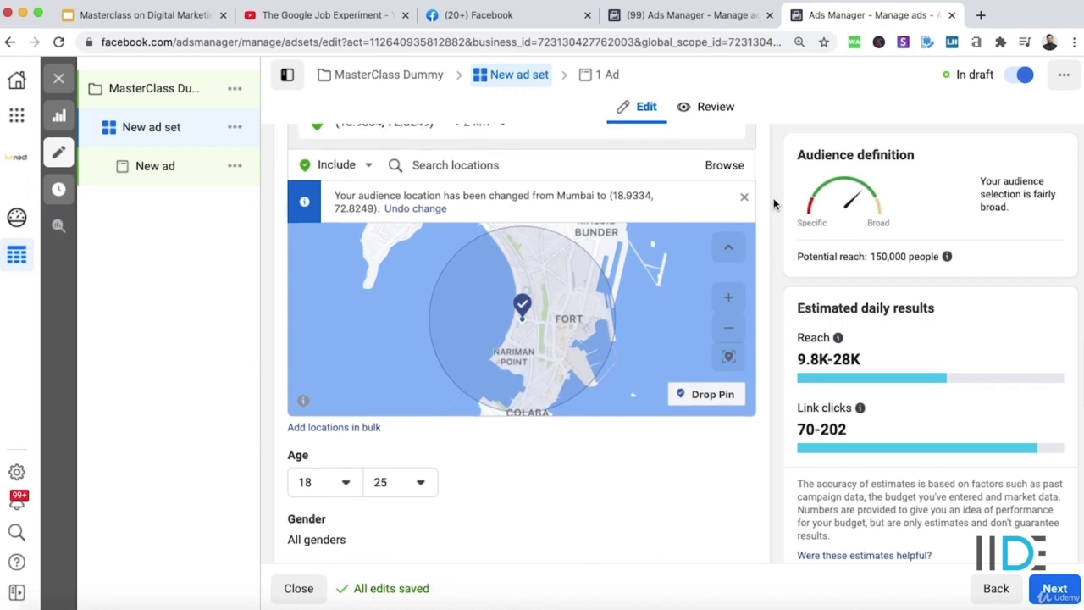
scroll(765, 200, "up", 1)
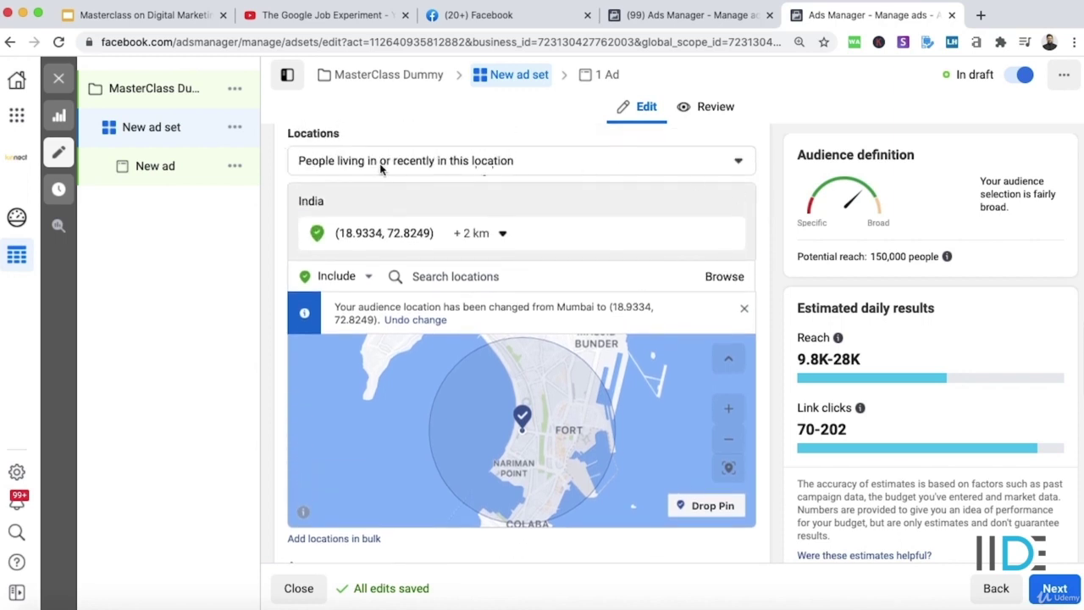
left_click(472, 169)
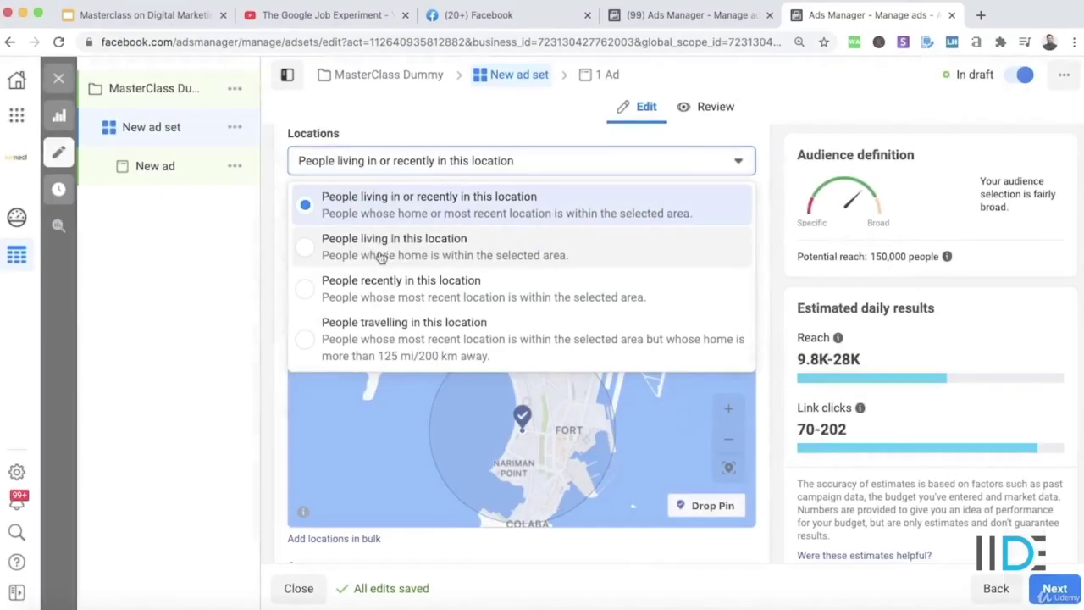
left_click(380, 249)
scroll(770, 308, "down", 2)
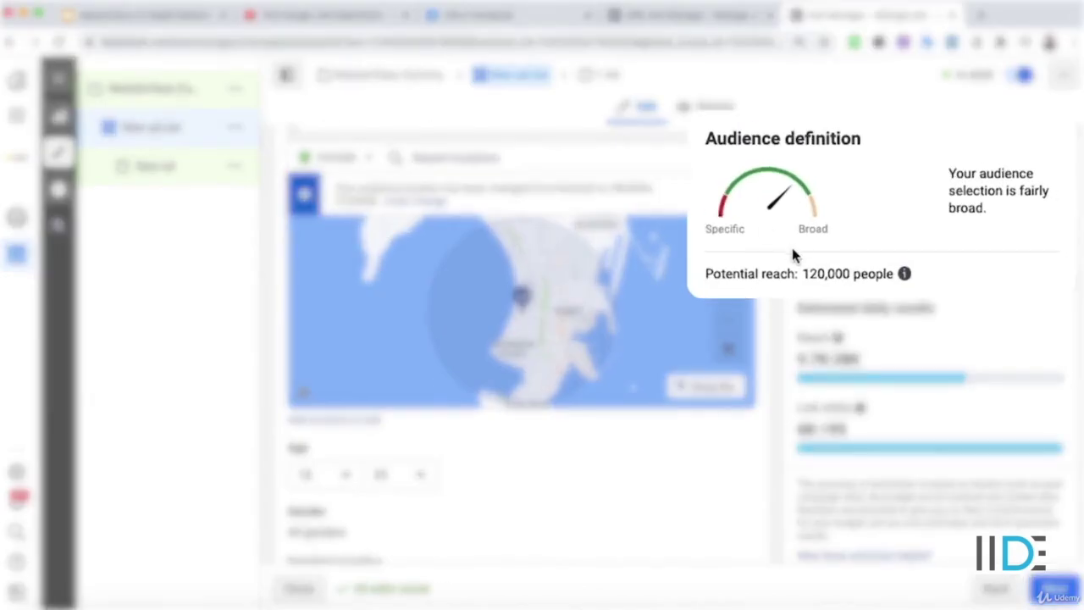
left_click_drag(793, 270, 857, 271)
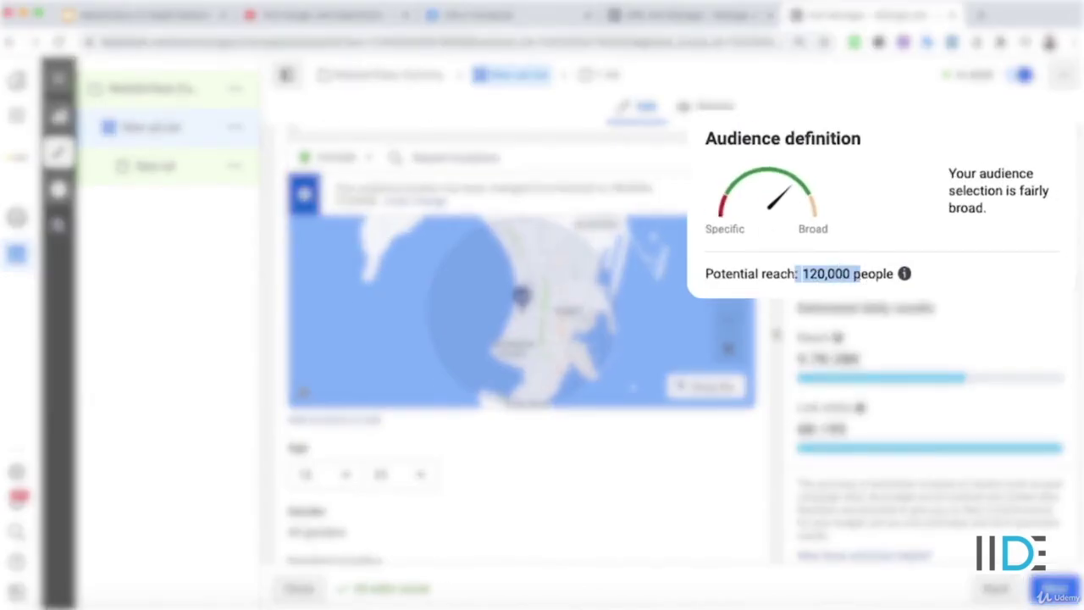
- Set the pinned location's targeting radius to 5 km and check the audience's potential reach
scroll(343, 386, "down", 2)
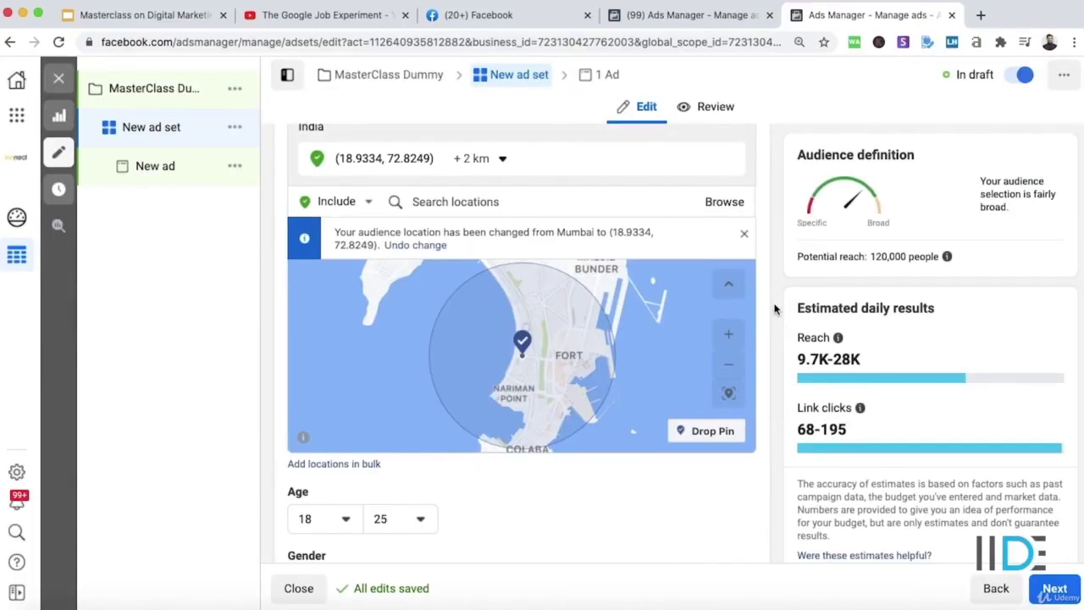
scroll(774, 309, "up", 1)
left_click(502, 170)
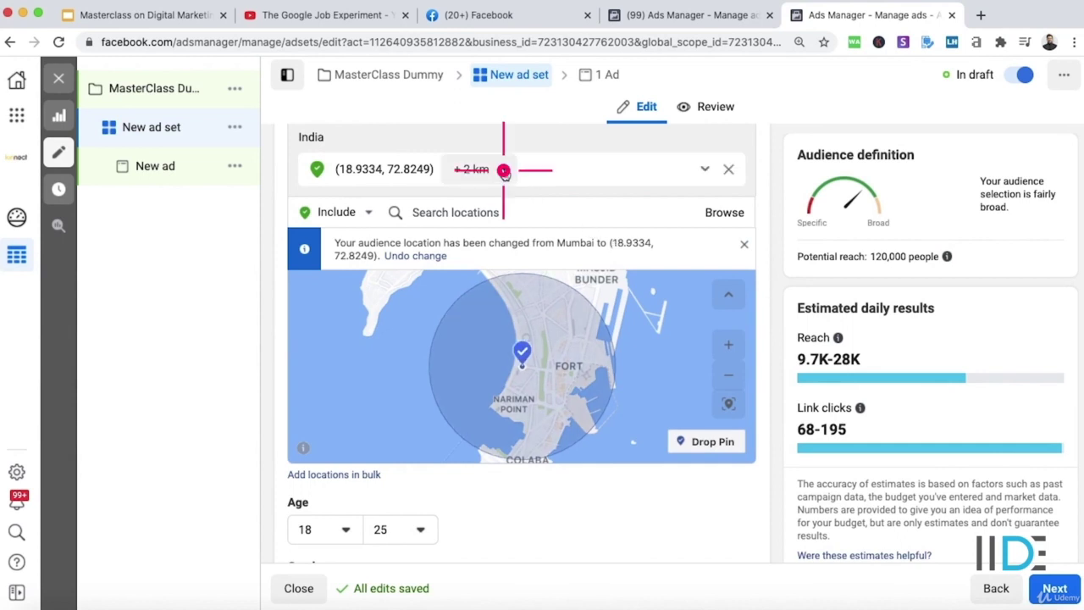
left_click_drag(558, 225, 518, 226)
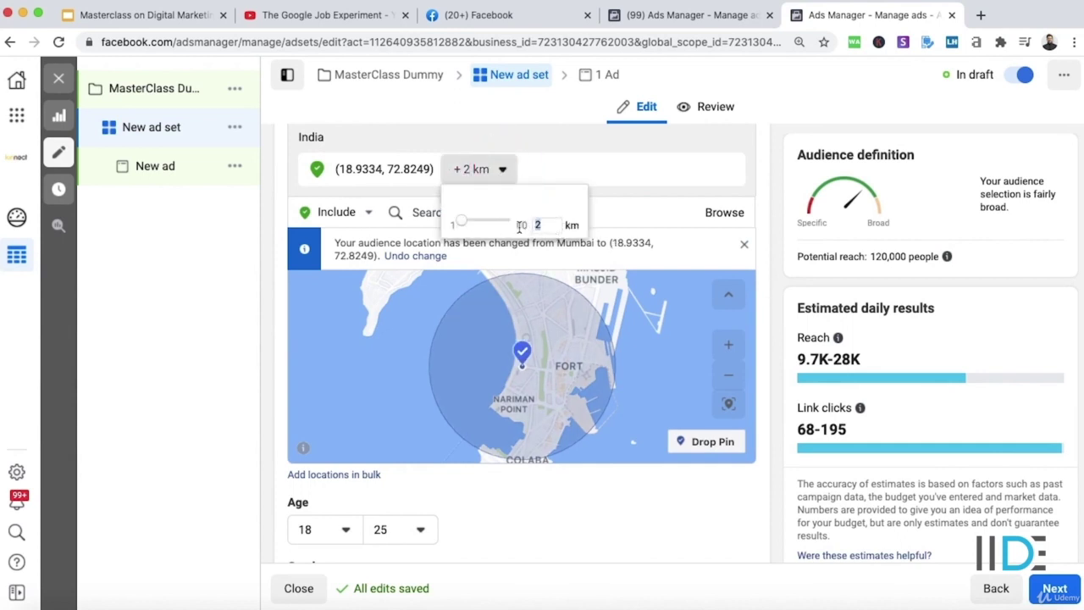
key("Return")
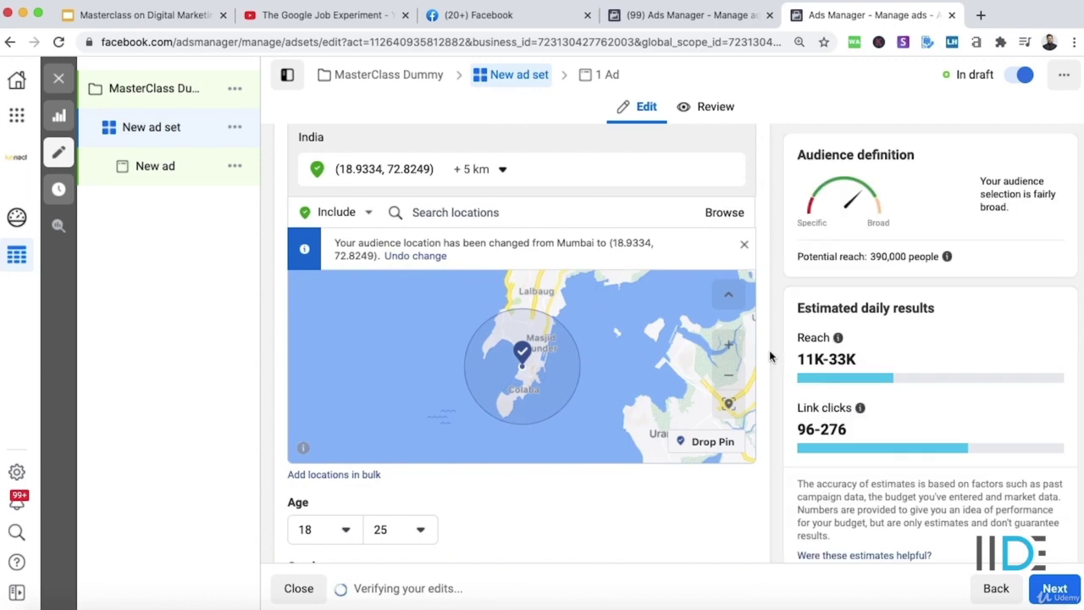
scroll(768, 350, "down", 1)
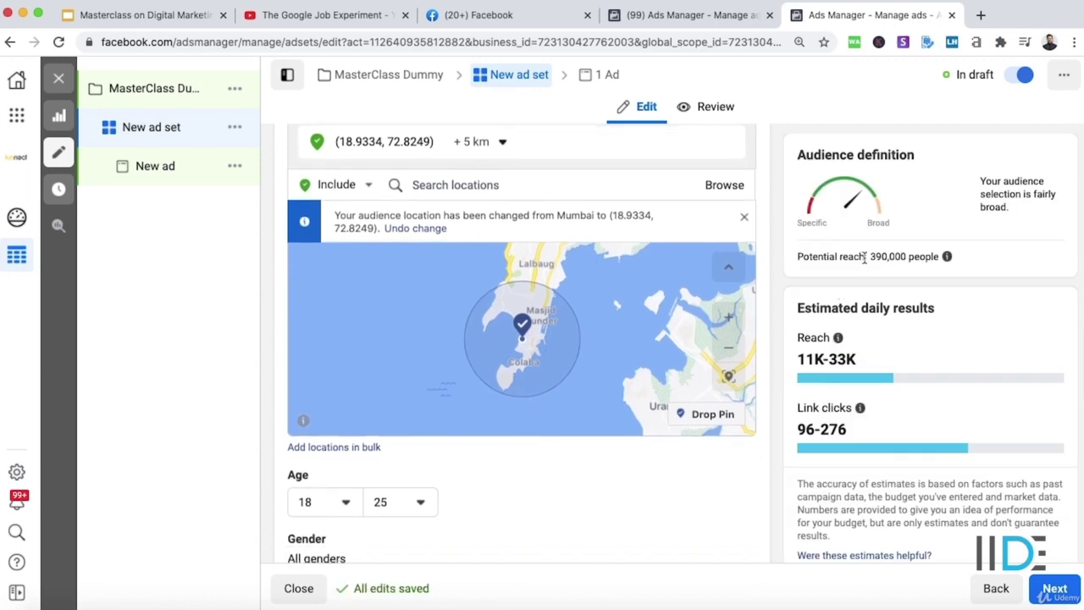
left_click(865, 258)
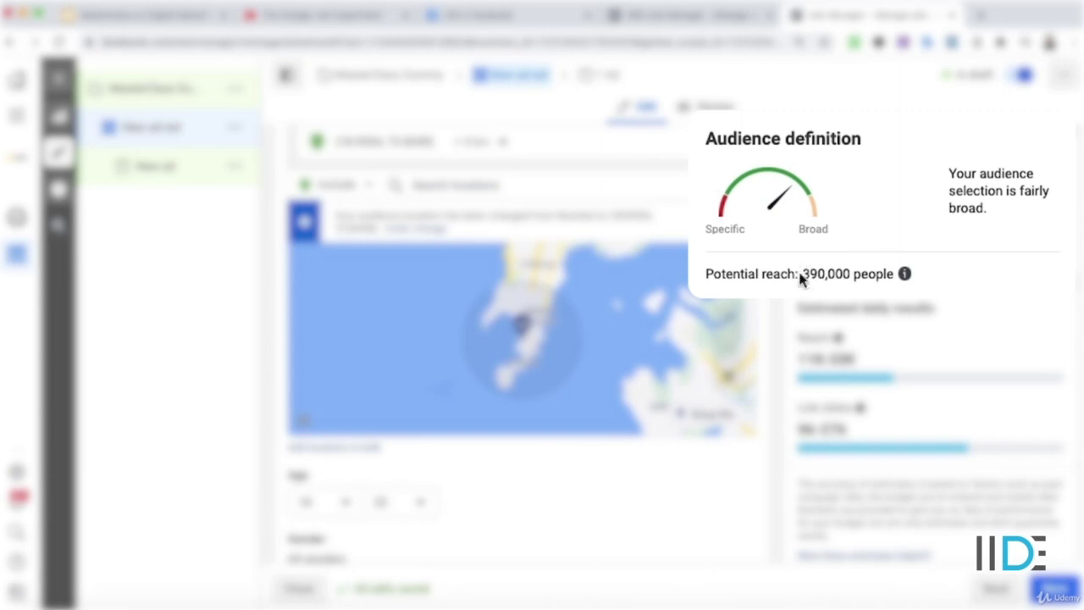
left_click_drag(795, 274, 856, 279)
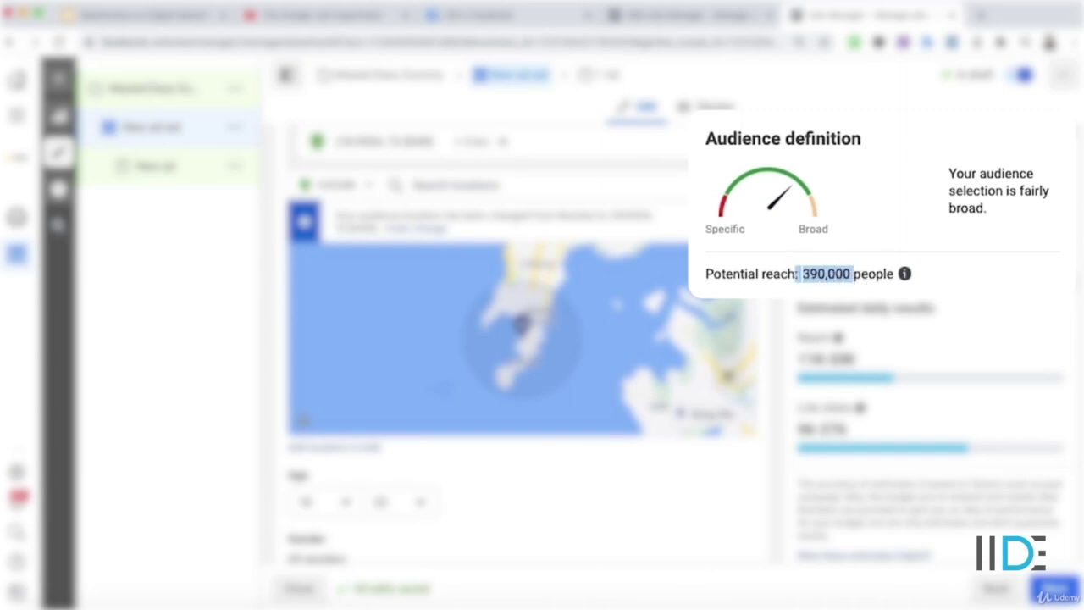
- Add Facebook access (mobile): iPhone X to the detailed targeting from Behaviours > Mobile Device User > All Mobile Devices by Brand > Apple
scroll(774, 284, "down", 5)
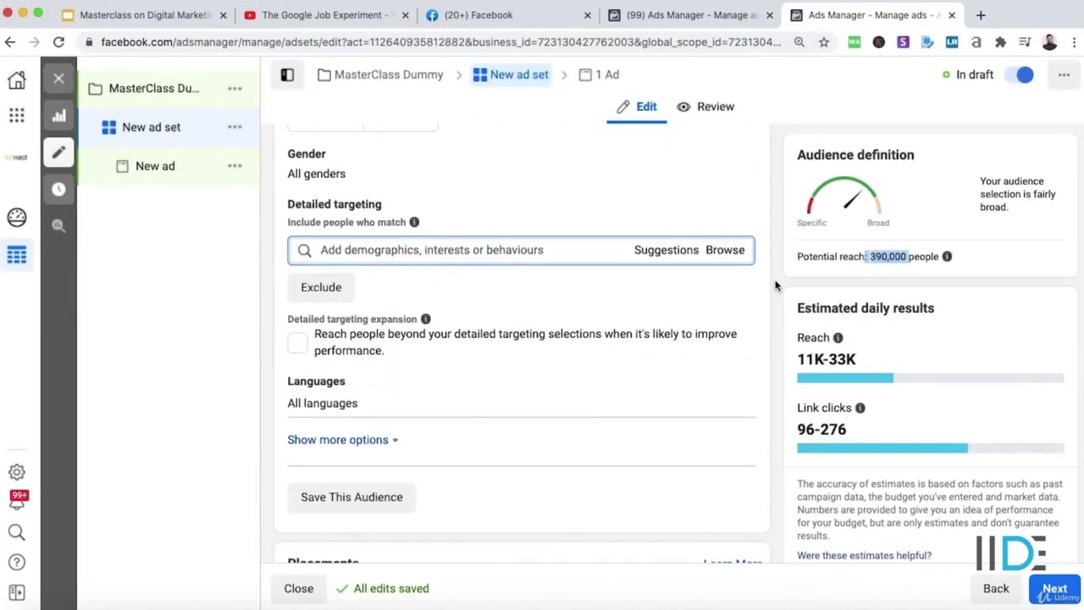
scroll(774, 284, "down", 1)
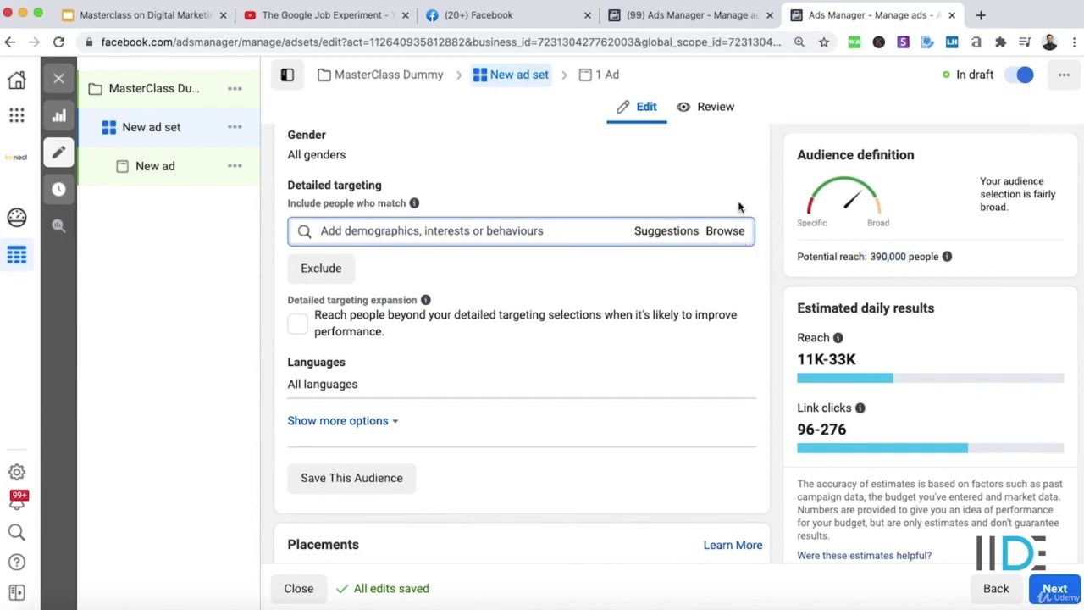
left_click(726, 232)
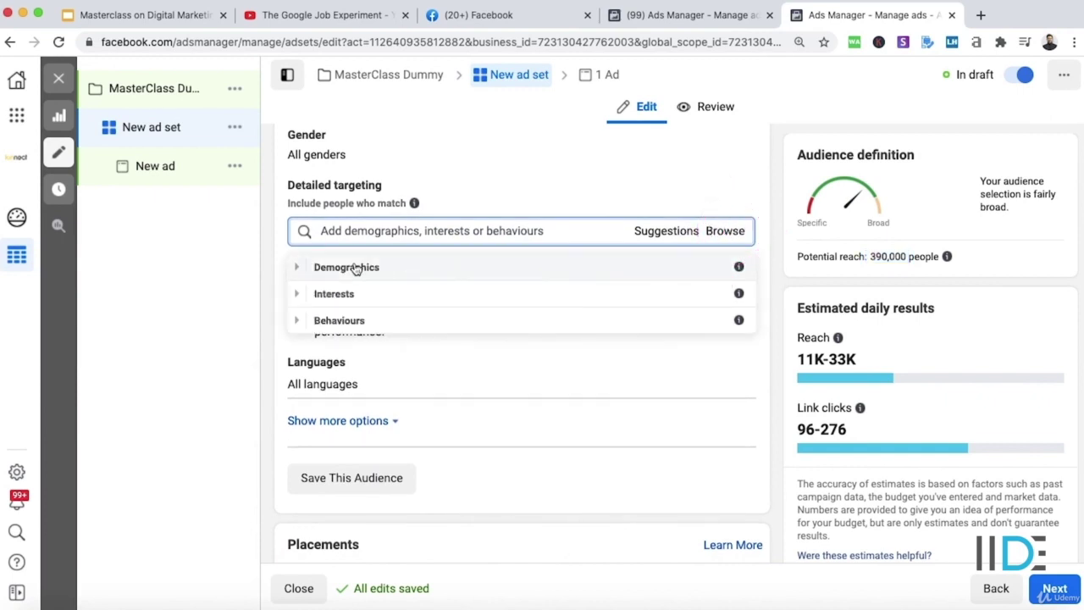
left_click(296, 320)
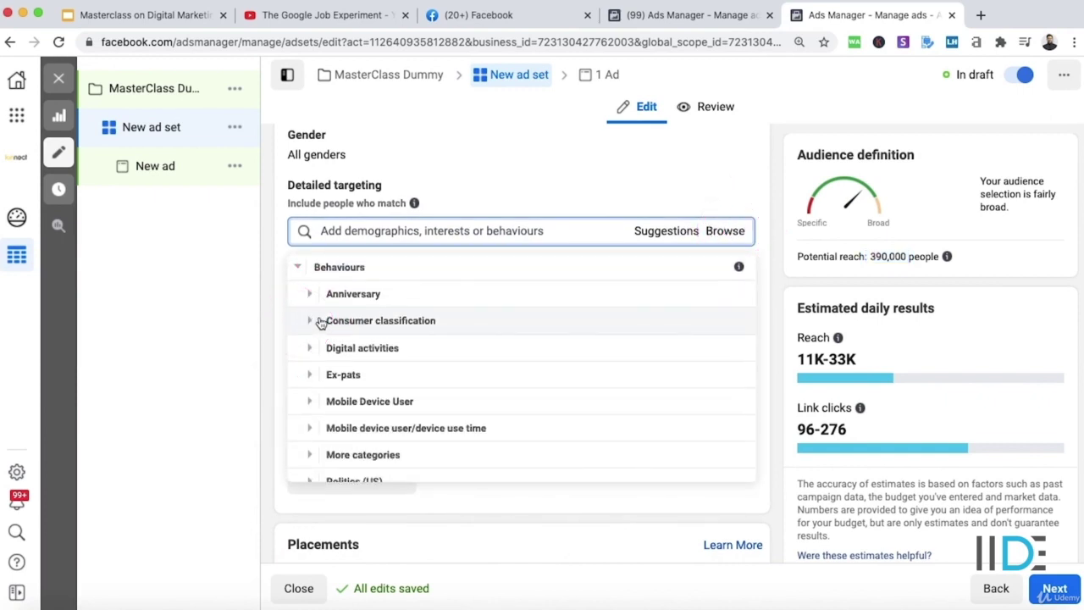
left_click(310, 400)
scroll(372, 373, "down", 3)
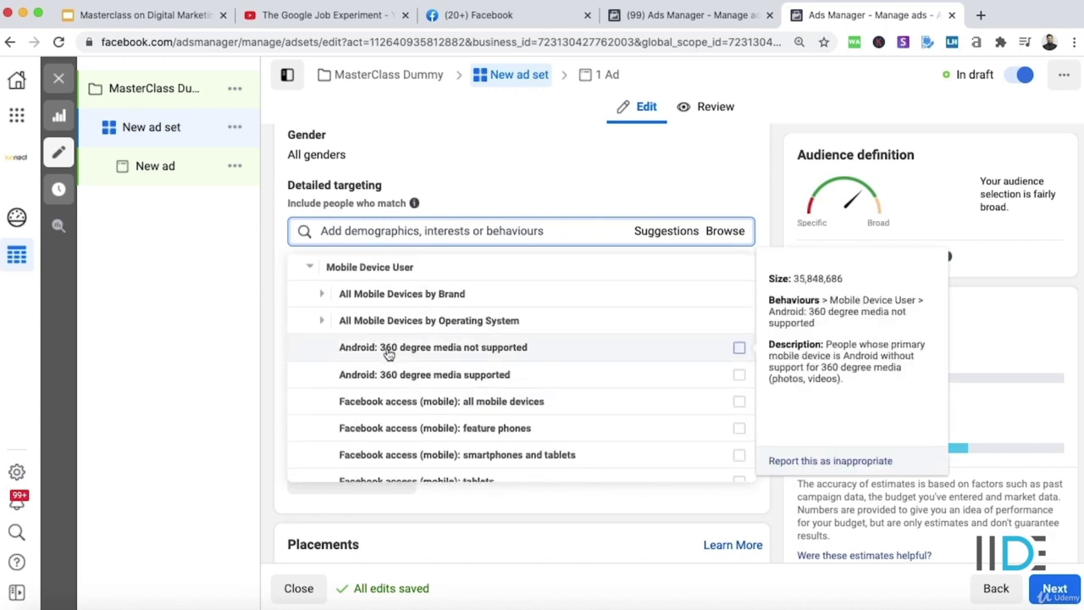
scroll(388, 354, "down", 3)
scroll(356, 322, "up", 3)
left_click(338, 296)
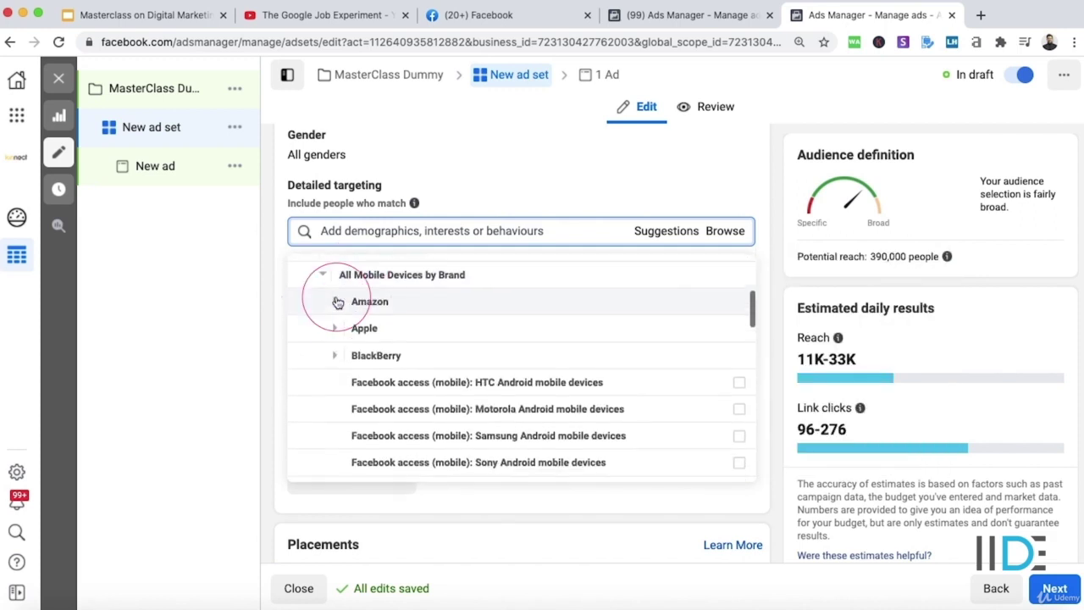
scroll(346, 271, "down", 1)
left_click(337, 318)
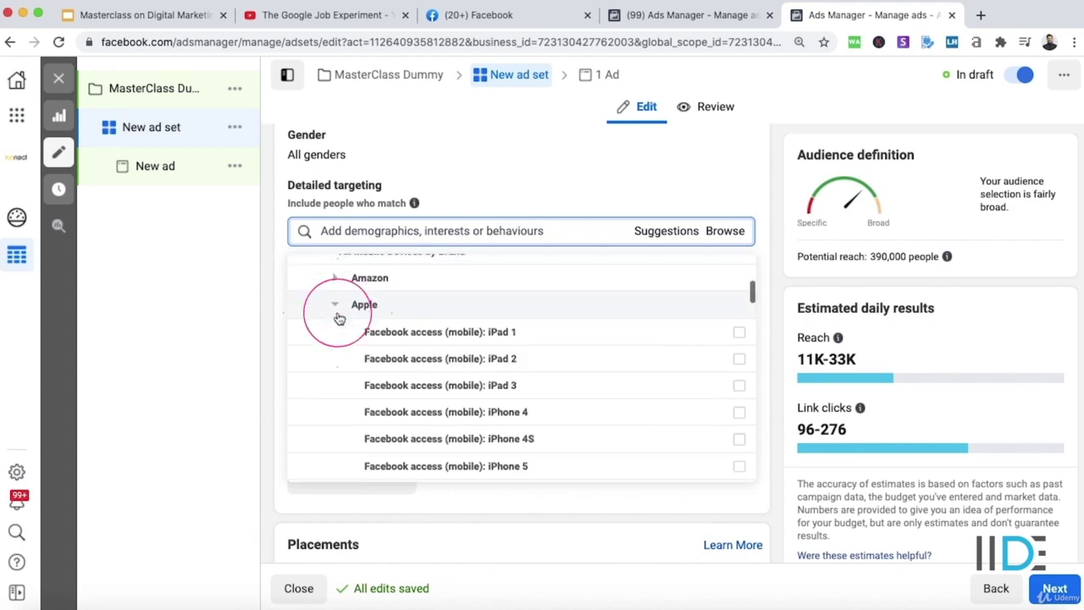
scroll(515, 337, "down", 8)
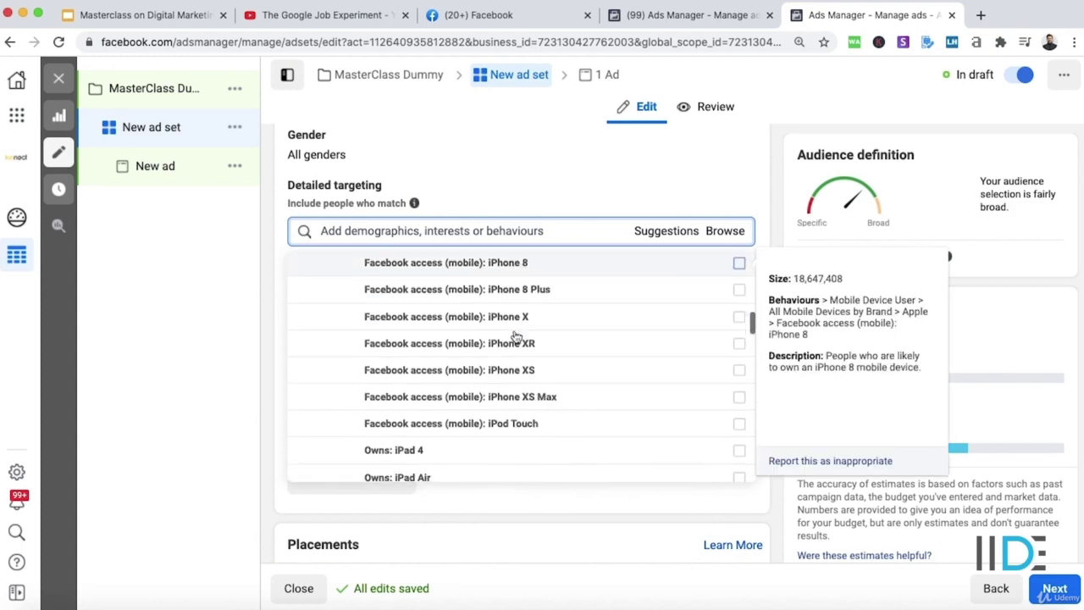
left_click(561, 319)
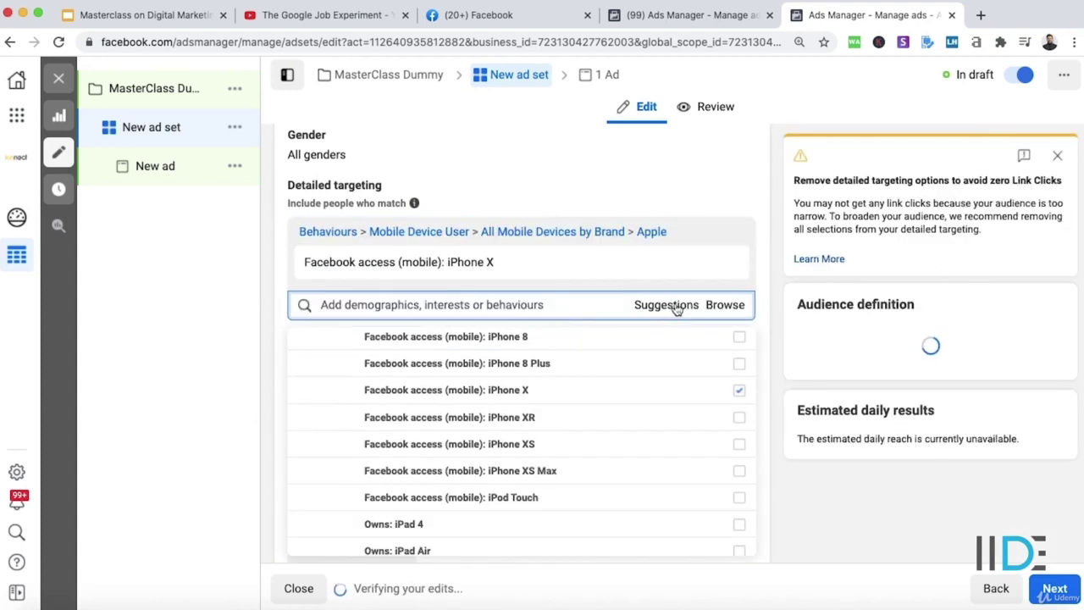
- Add Facebook access (mobile): iPhone XS and iPhone XS Max from the targeting suggestions and check the potential reach
left_click(674, 309)
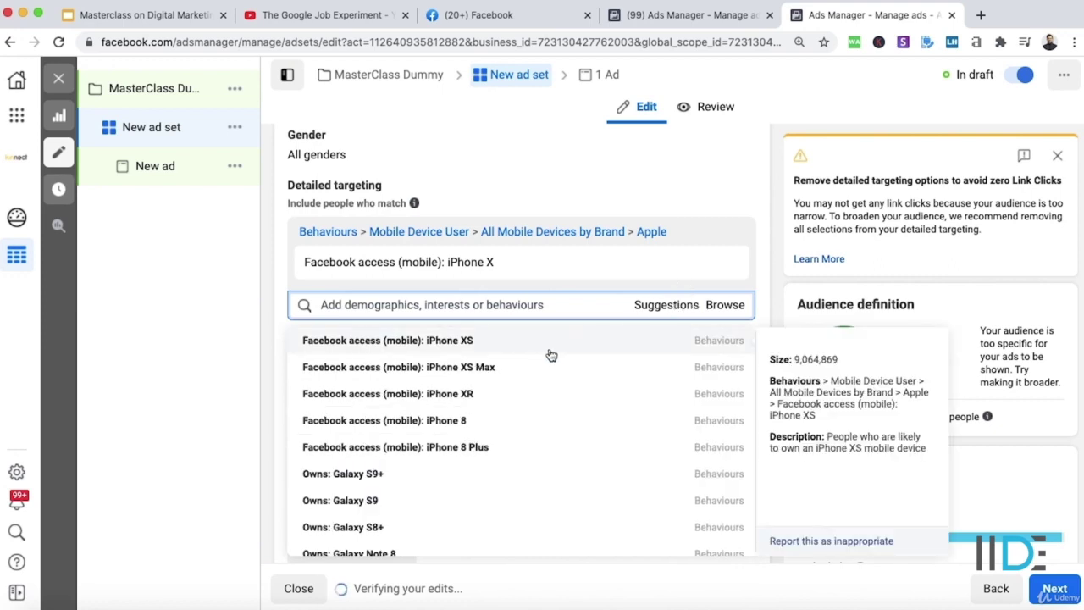
left_click(508, 343)
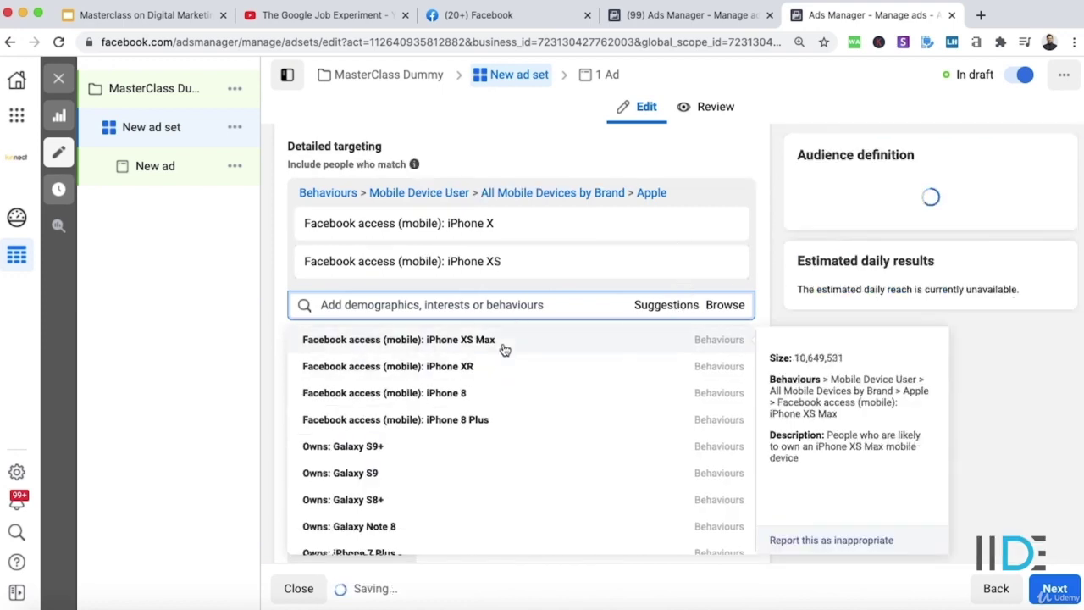
left_click(504, 347)
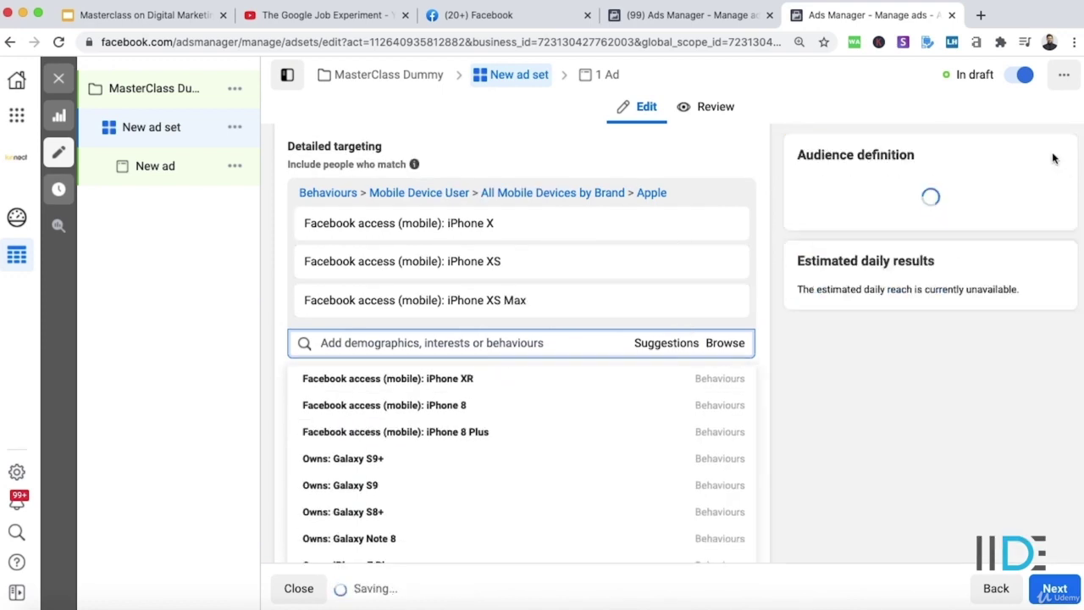
left_click(1057, 155)
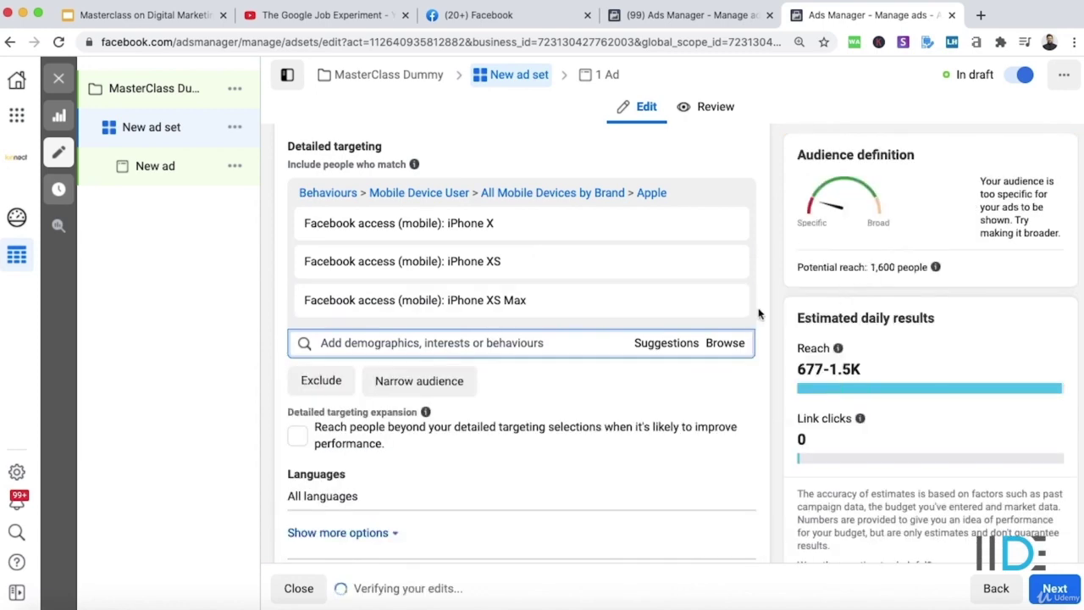
- Add Facebook access (mobile): iPhone XR, iPhone 8 and iPhone 8 Plus from the suggestions and check the potential reach
left_click(665, 343)
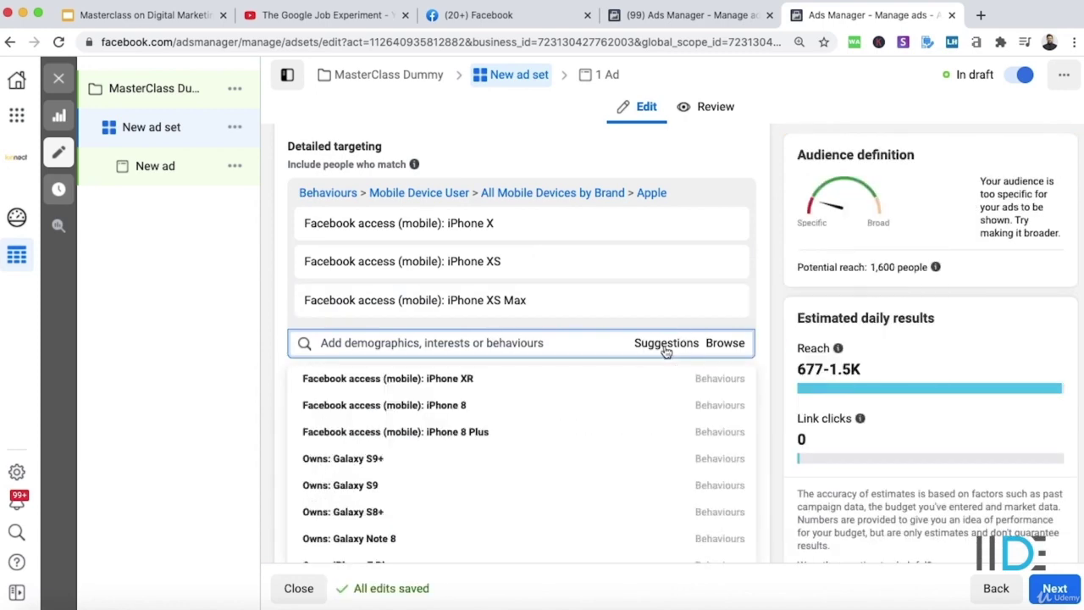
left_click(479, 392)
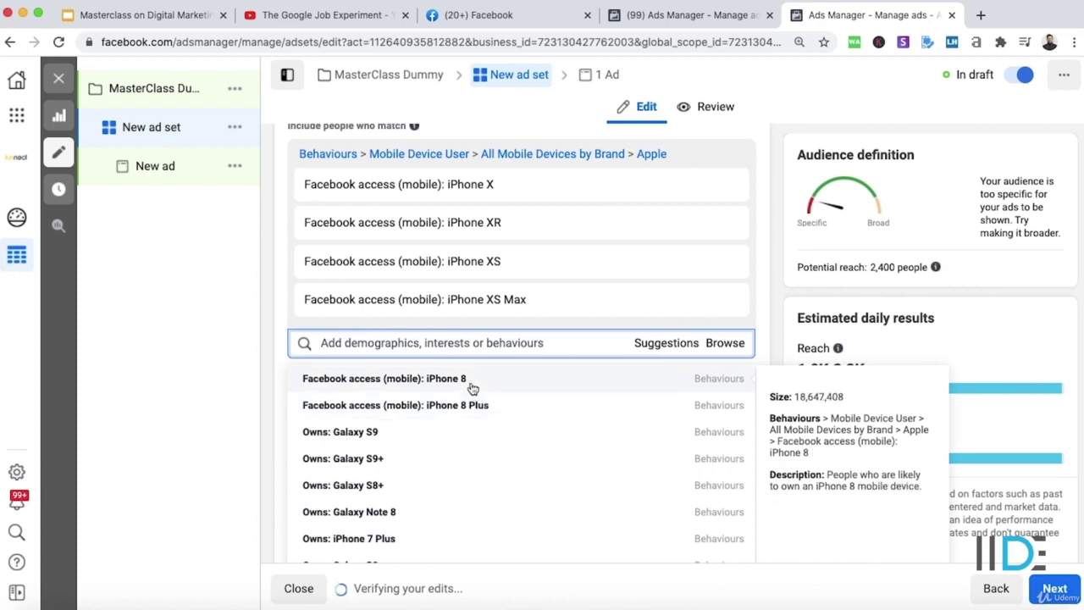
left_click(469, 378)
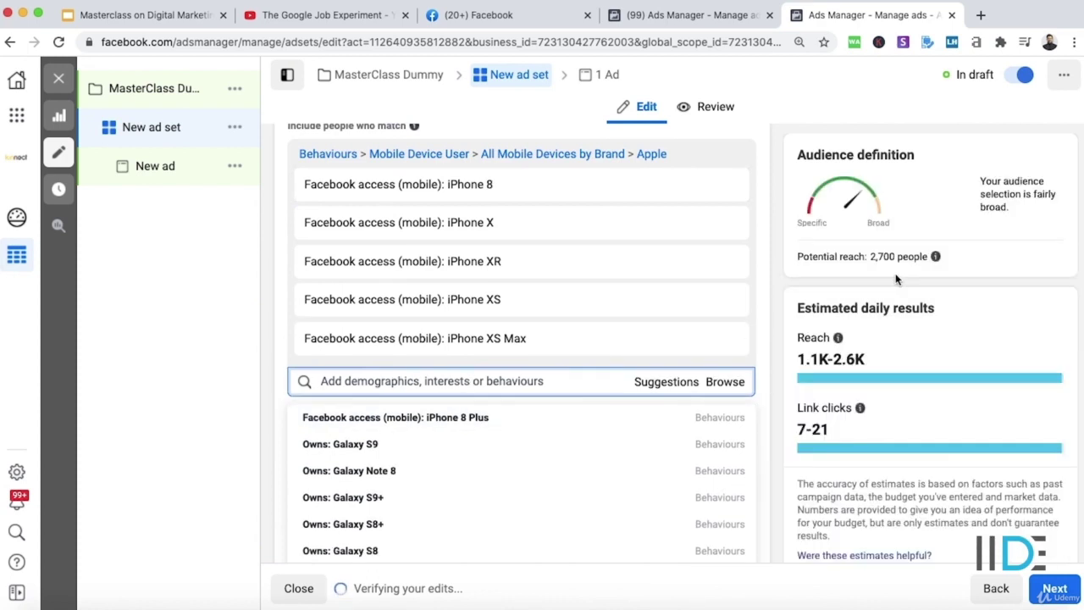
left_click(449, 418)
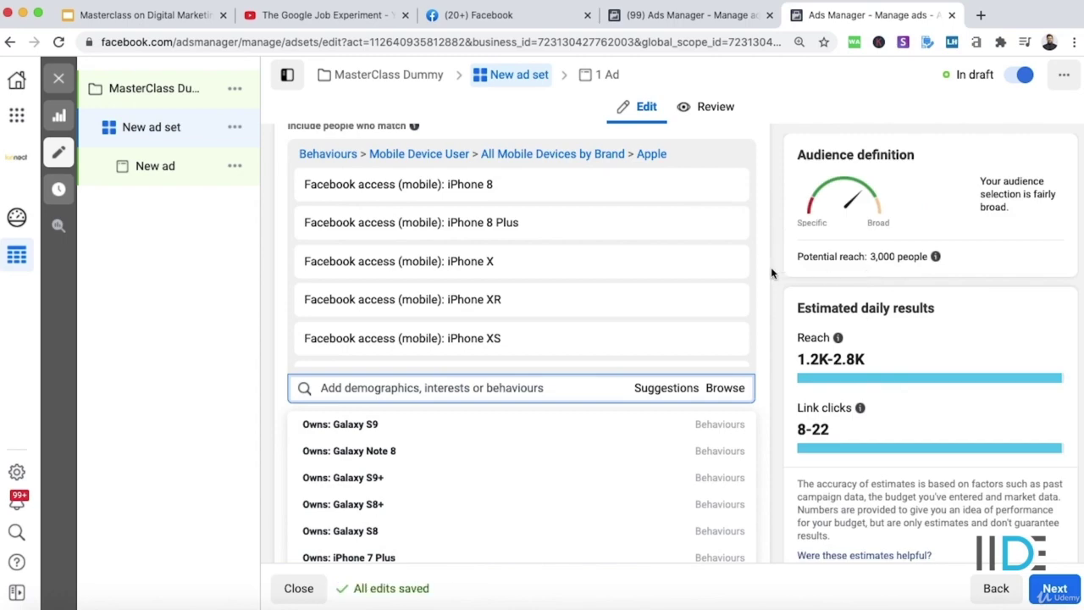
left_click(771, 267)
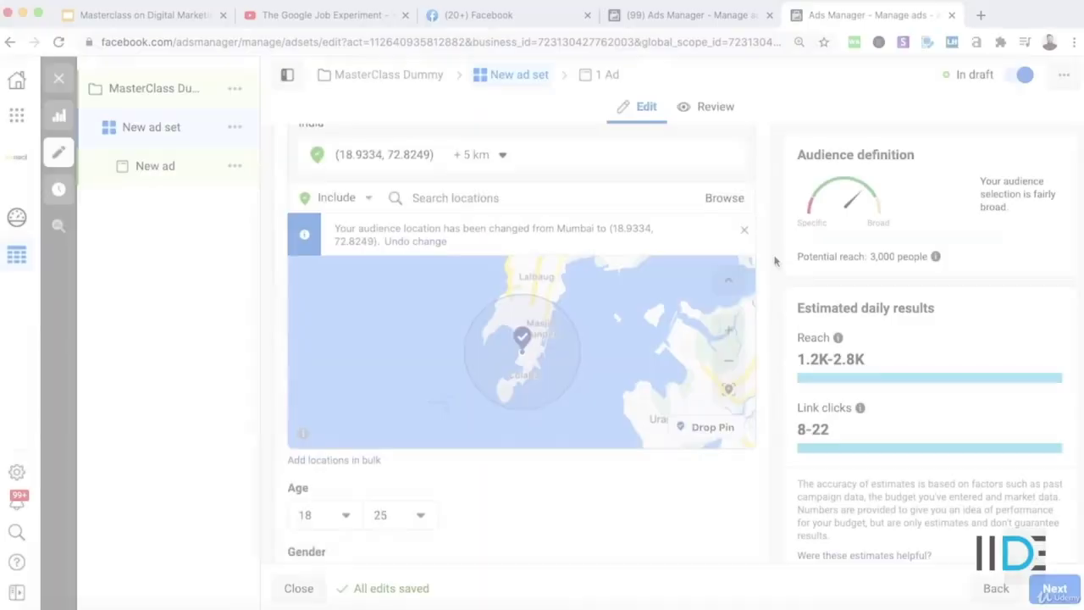
- Replace the pinned 5 km location with Mumbai, Maharashtra, India as the included audience location
scroll(774, 260, "up", 1)
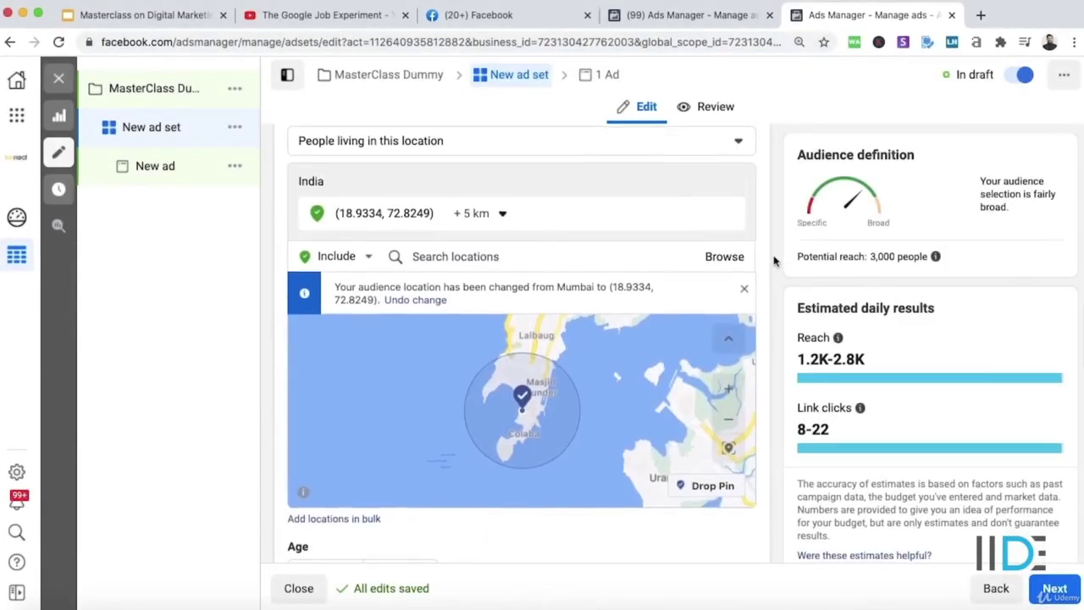
left_click(722, 212)
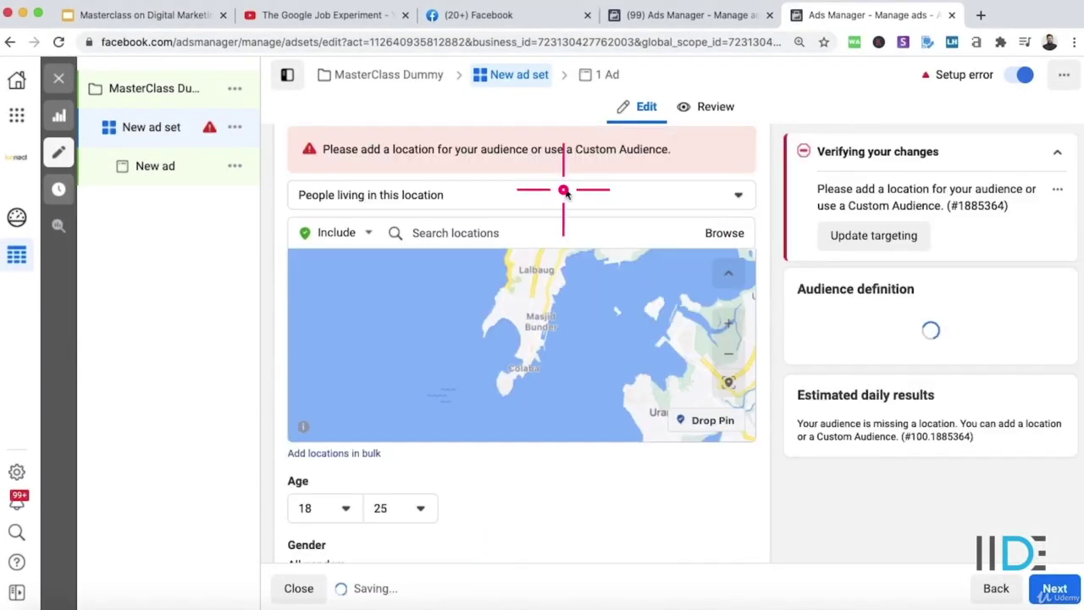
left_click(564, 193)
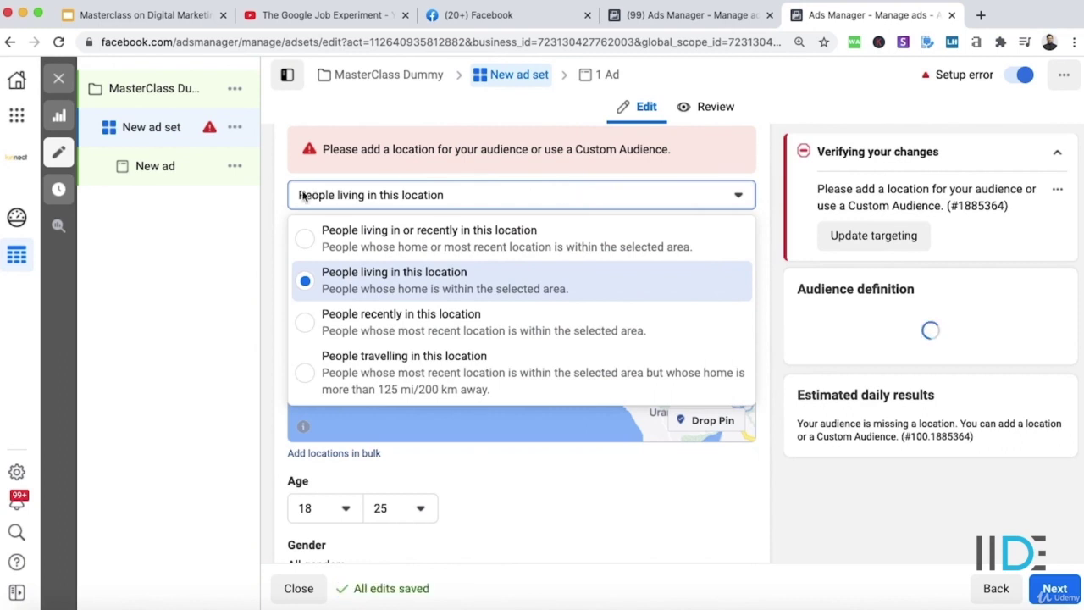
left_click(305, 196)
left_click(457, 233)
type("mumbai")
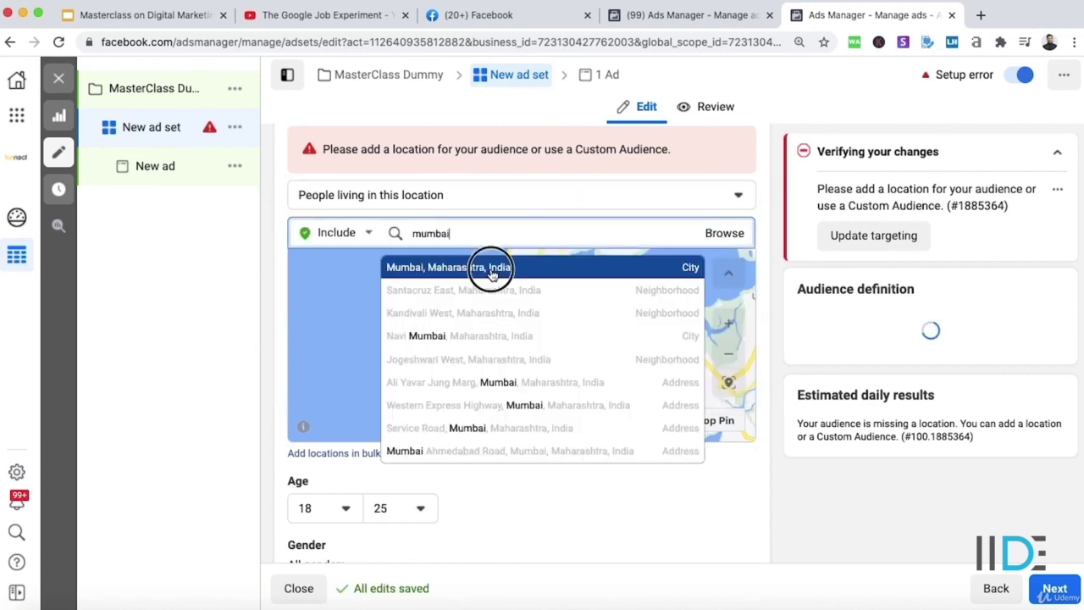
left_click(495, 266)
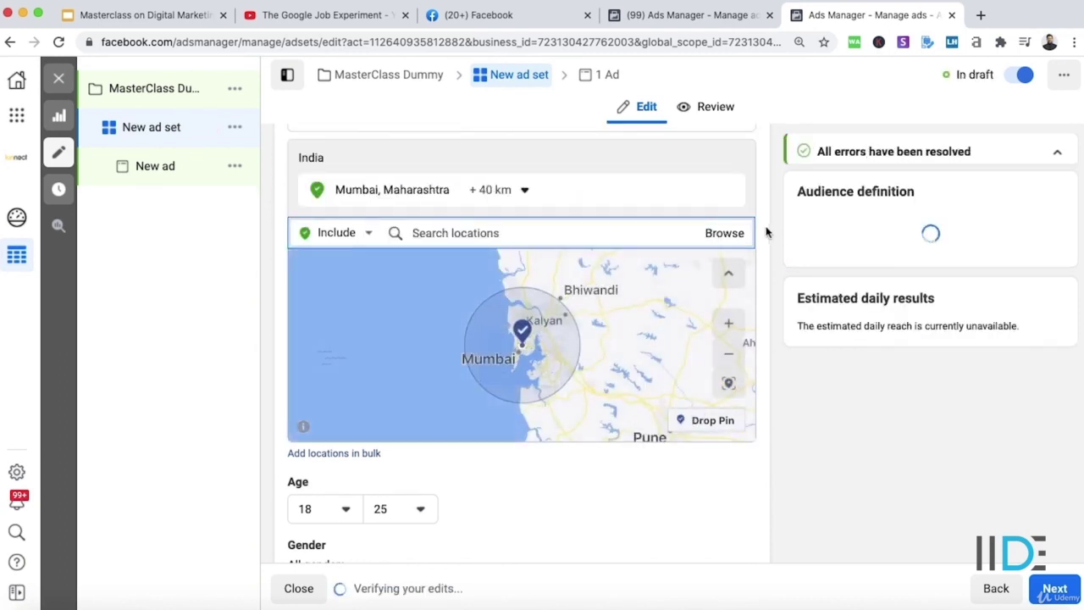
- Remove the whole Apple mobile device group from the detailed targeting and check the potential reach
scroll(767, 232, "up", 2)
scroll(766, 232, "down", 5)
scroll(766, 232, "down", 3)
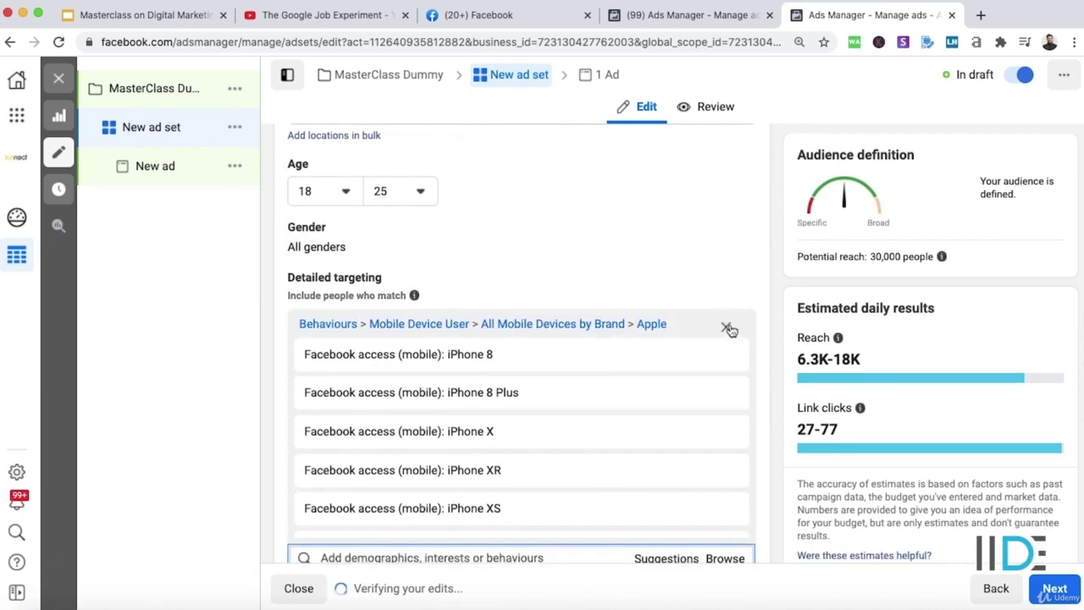
scroll(644, 273, "down", 1)
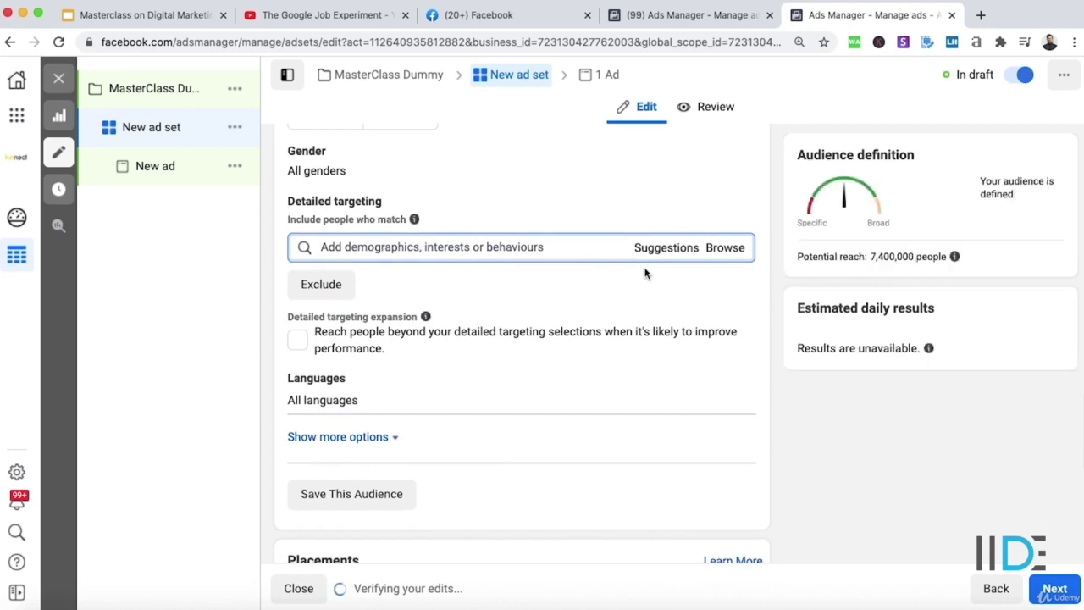
- Add Narsee Monjee Institute of Management Studies (NMIMS) from Demographics > Education > Schools/Universities and check the potential reach
left_click(716, 249)
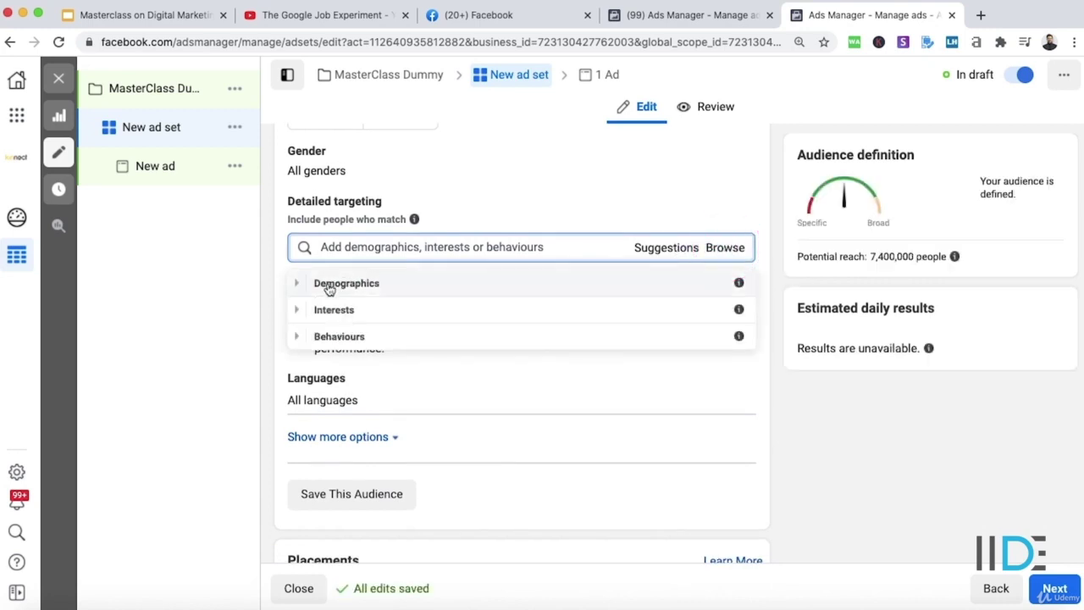
left_click(329, 290)
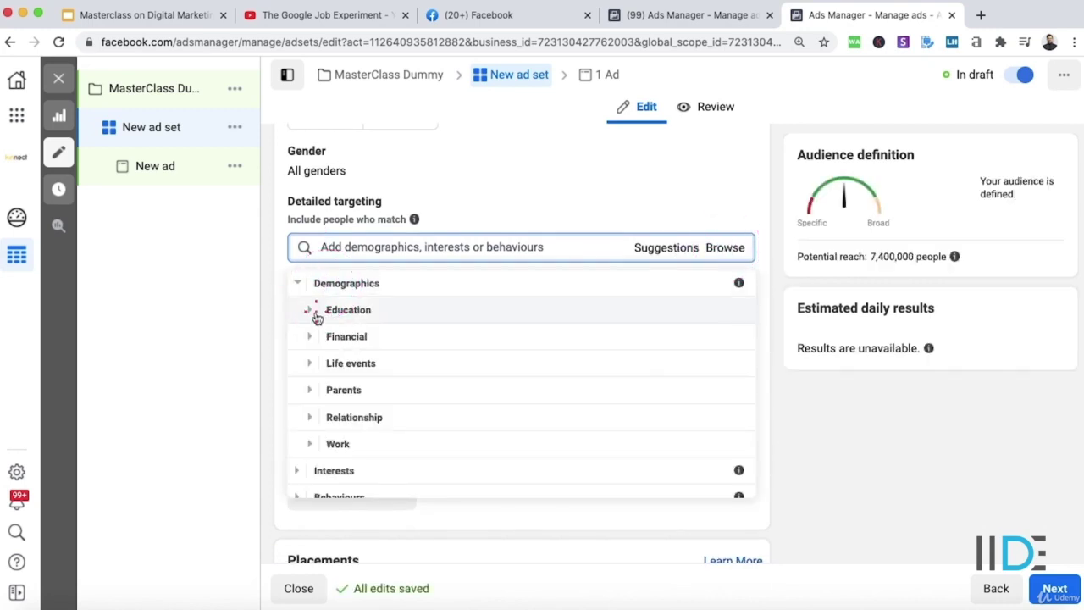
left_click(316, 311)
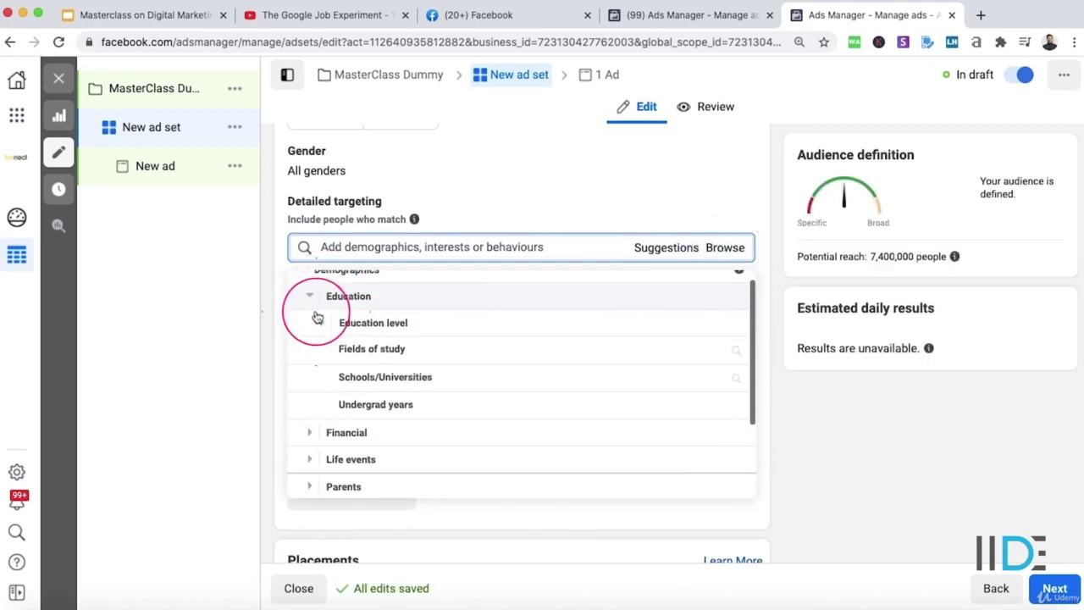
left_click(378, 363)
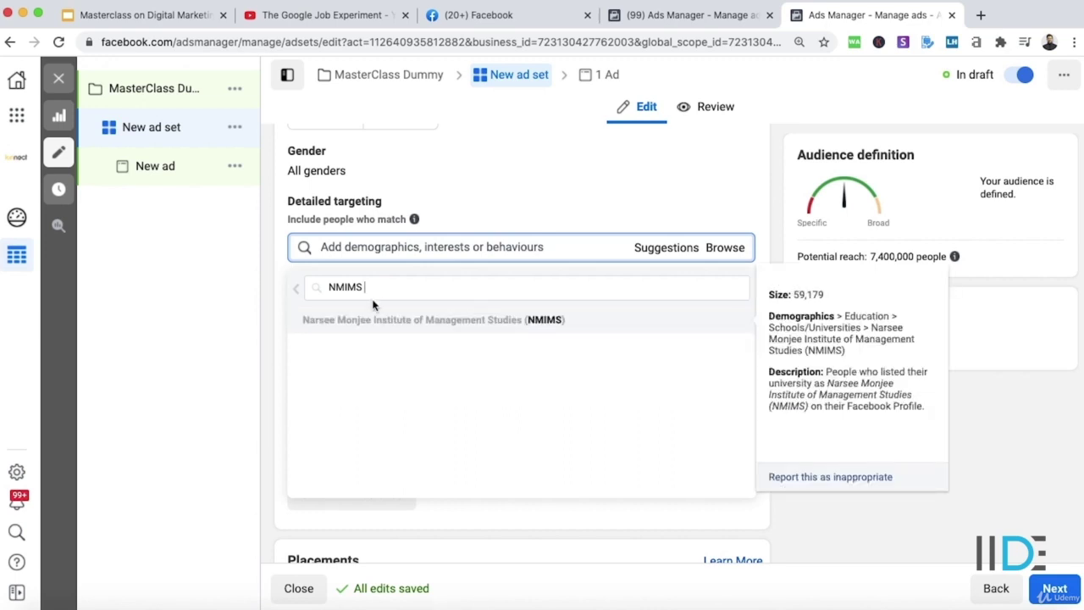
left_click(509, 323)
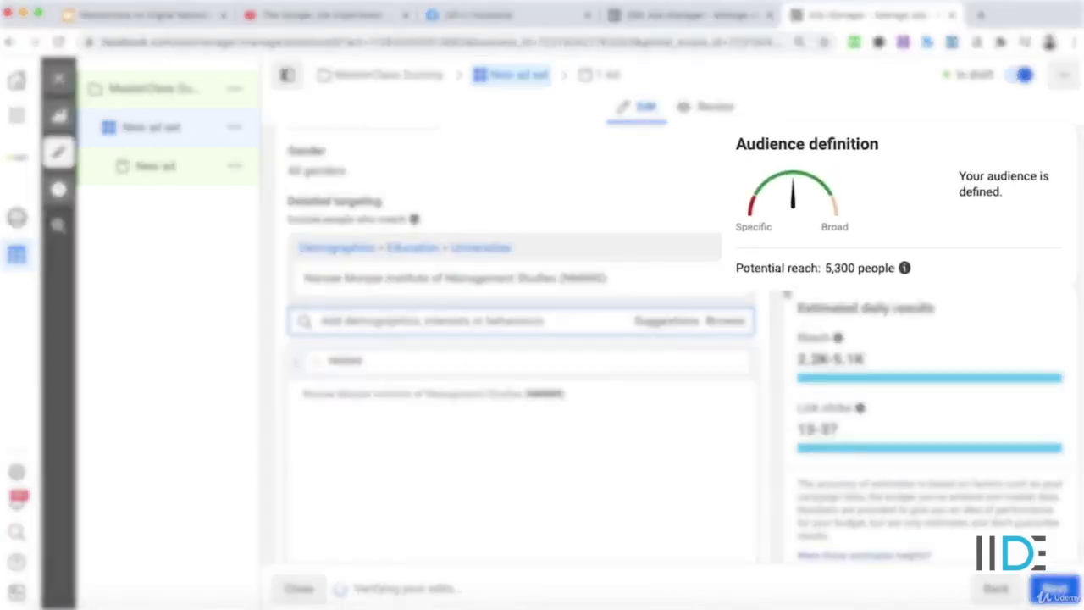
left_click_drag(787, 276, 858, 273)
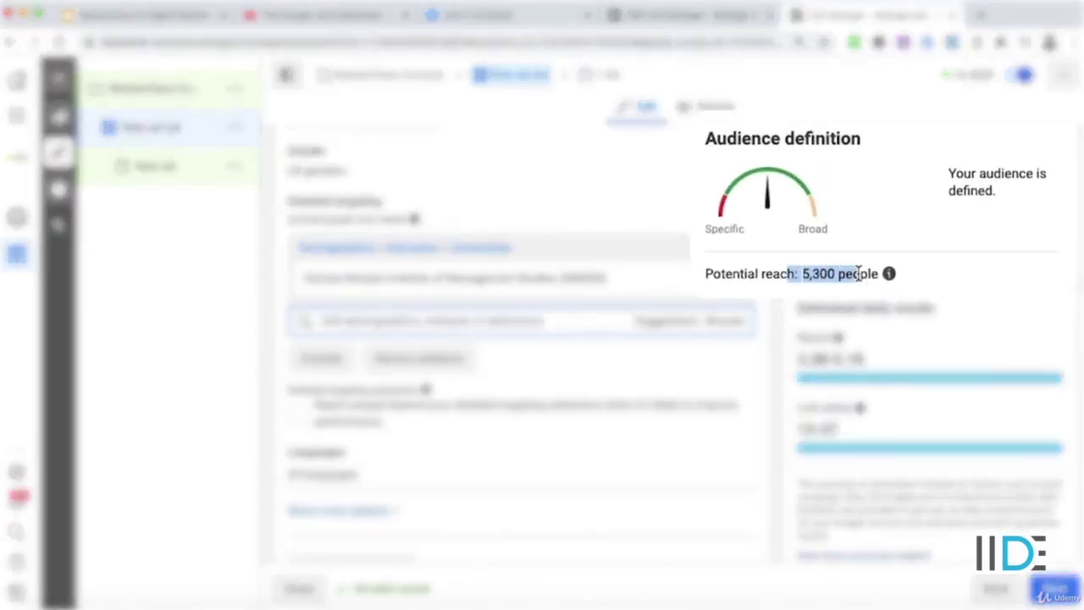
- Remove the NMIMS university from the detailed targeting and reopen the list of targeting categories
left_click(728, 279)
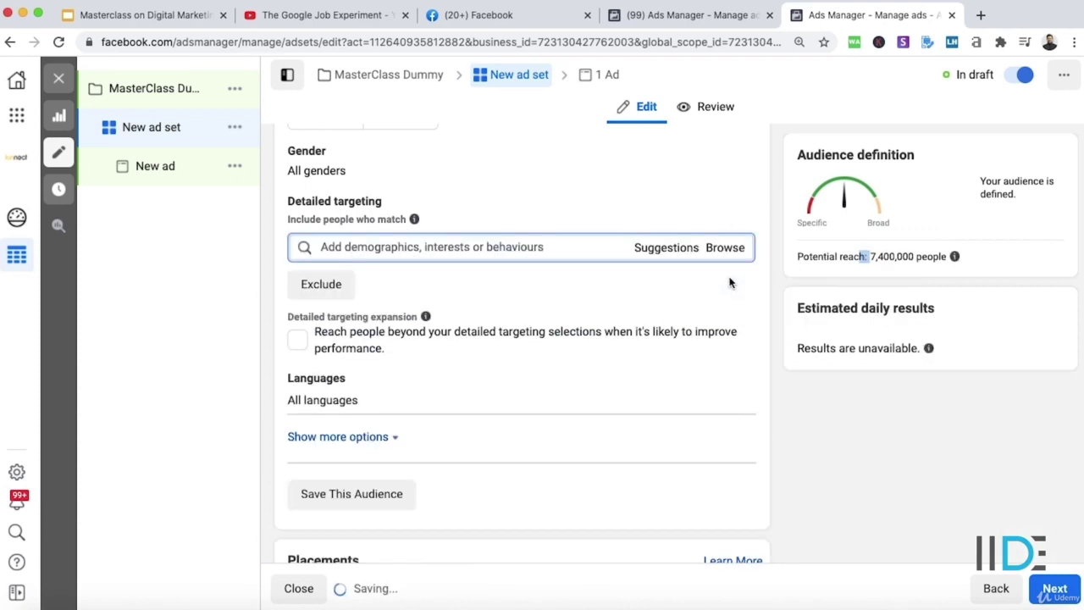
left_click(722, 246)
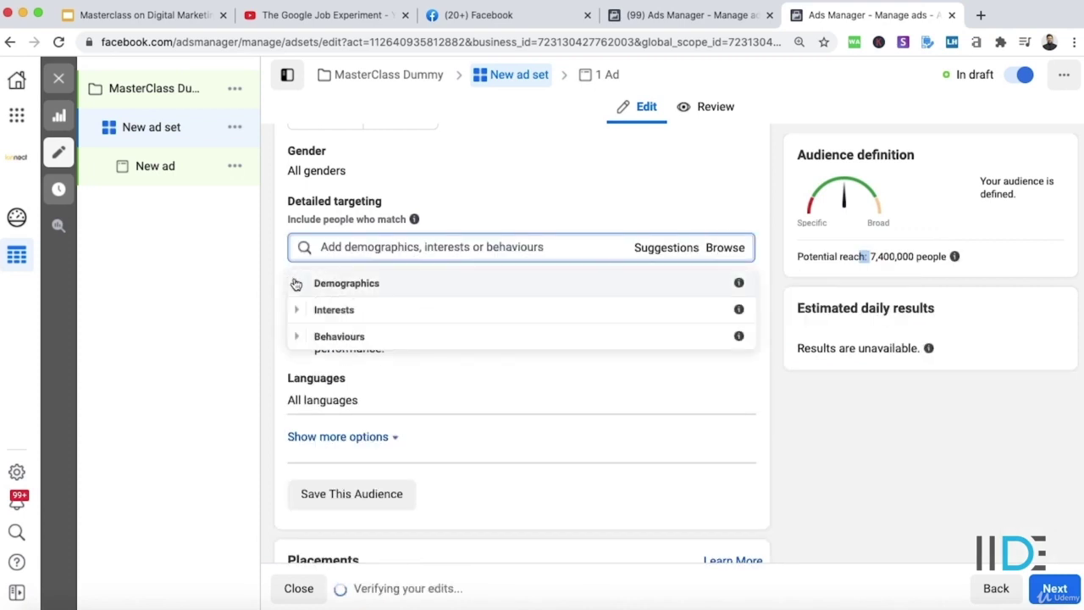
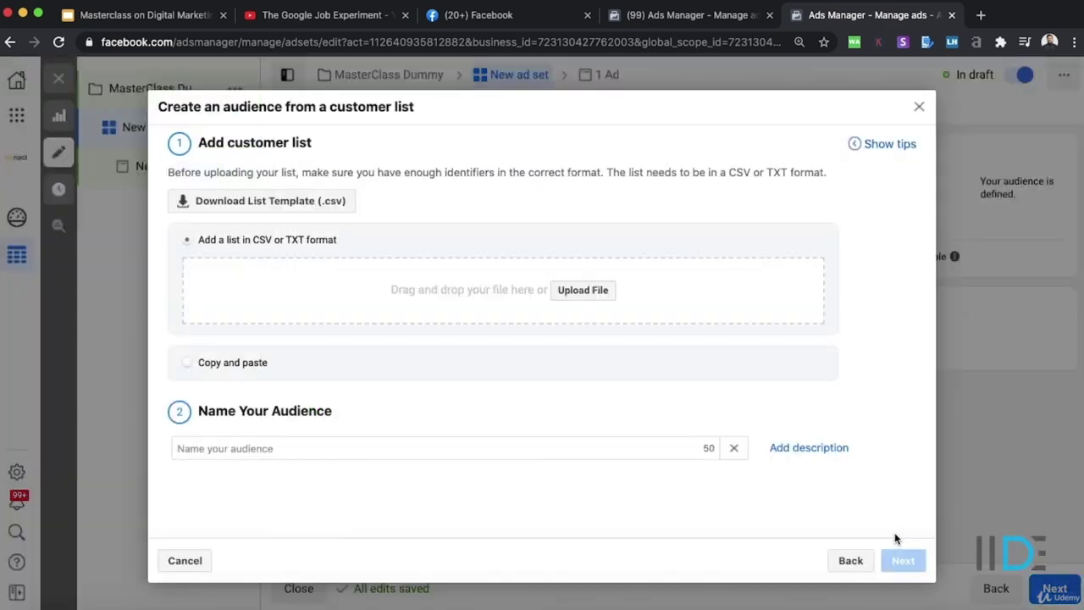
- Search the computer for SVKM DATABASE and select SVKM Seminar Database 2016 - 17.csv as the customer list file
left_click(585, 291)
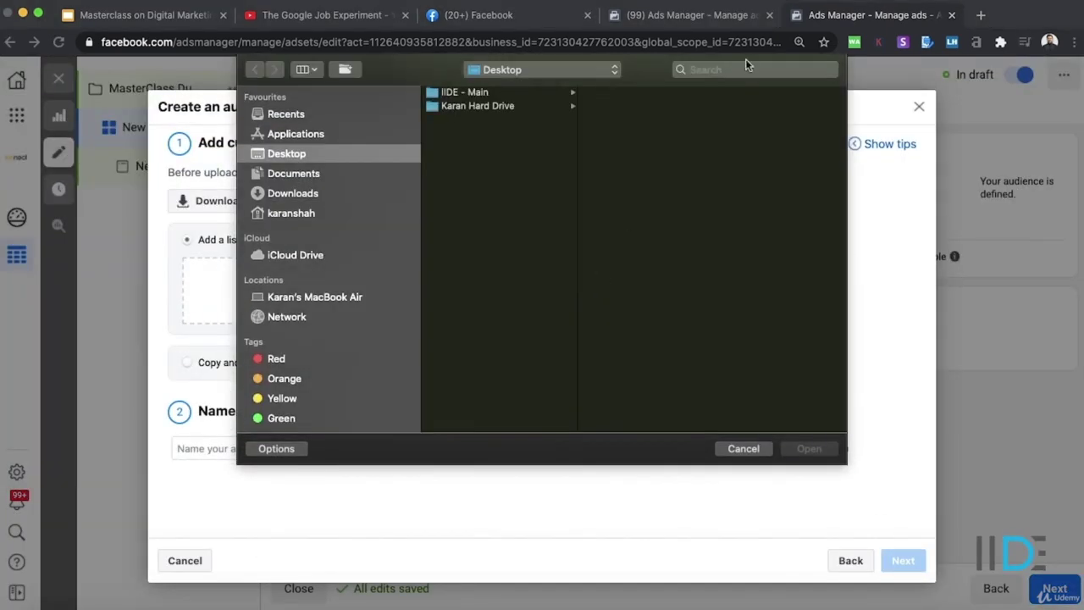
type("SVKM DATABASE")
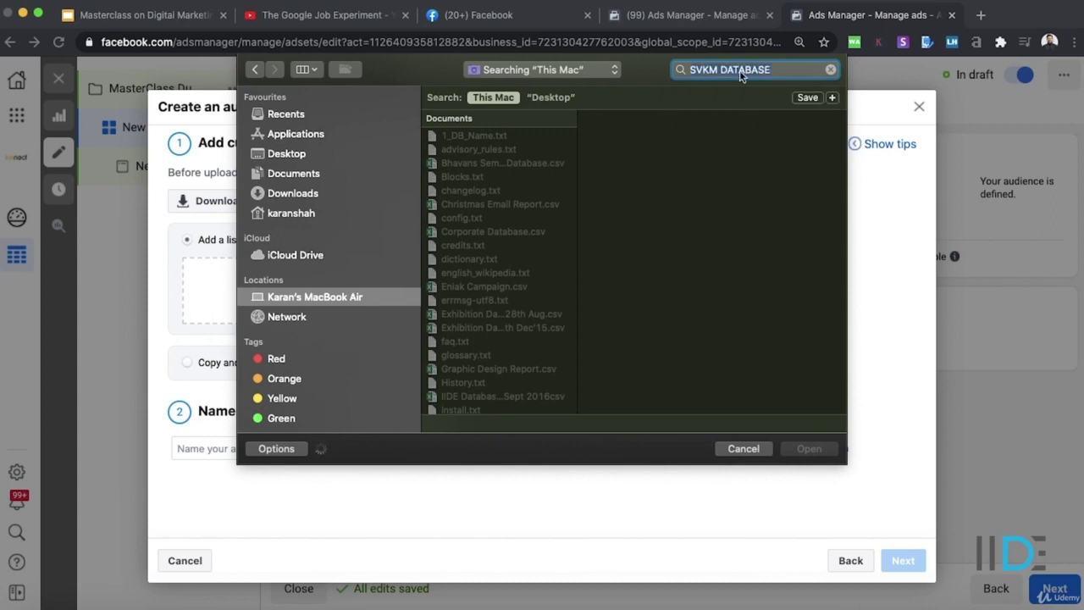
left_click(527, 137)
- Preview the selected CSV file and look through its contact rows down to the end of the list
key("space")
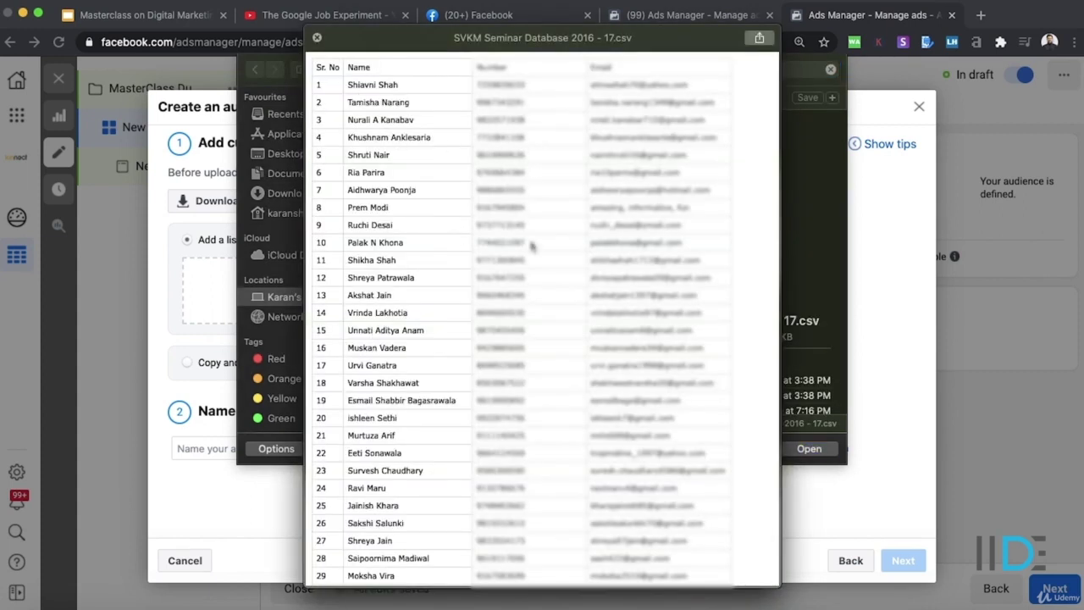
scroll(390, 394, "down", 20)
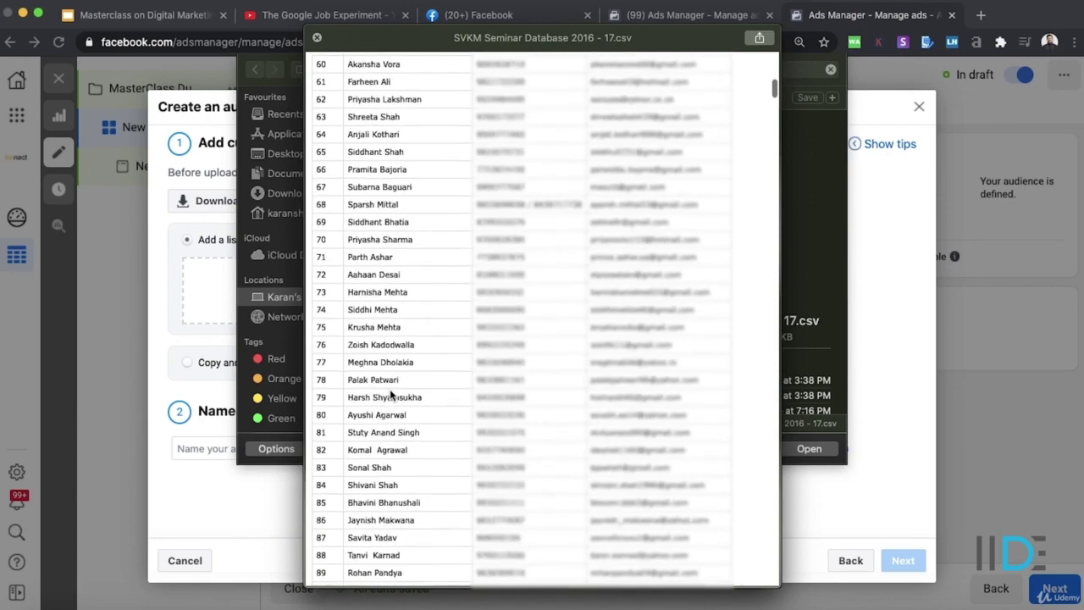
scroll(390, 394, "down", 20)
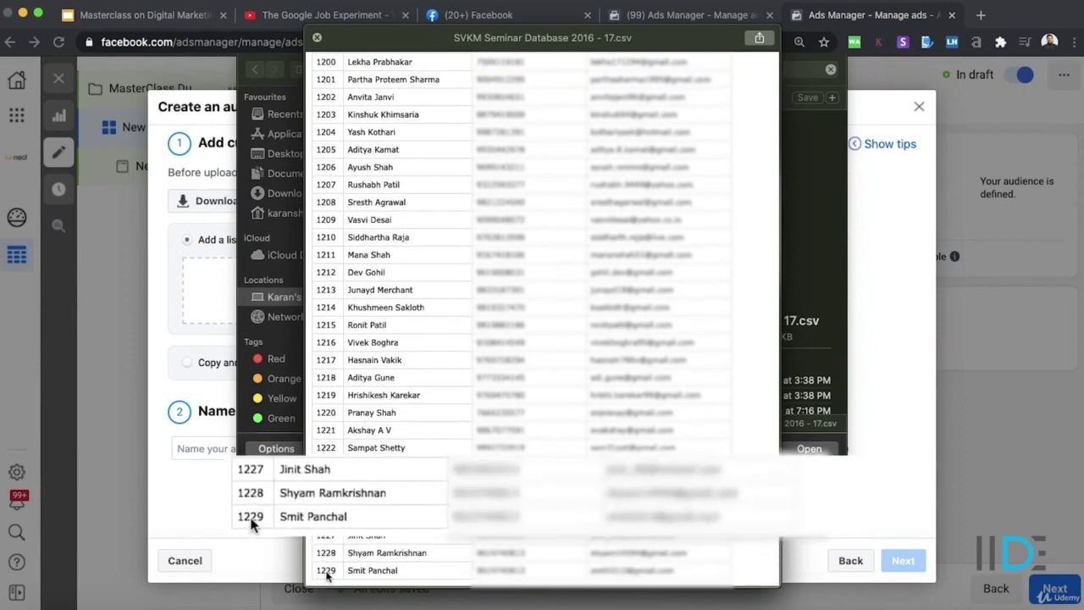
left_click(318, 38)
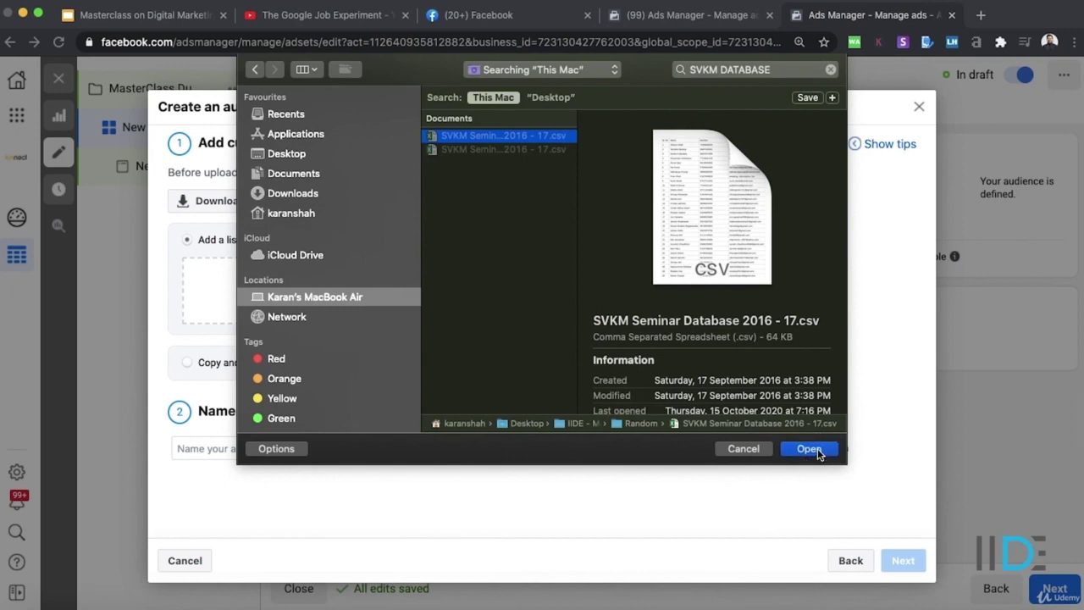
- Create the customer list audience from the selected CSV with phone number and email address mapped, uploading despite the unmapped identifiers
left_click(808, 448)
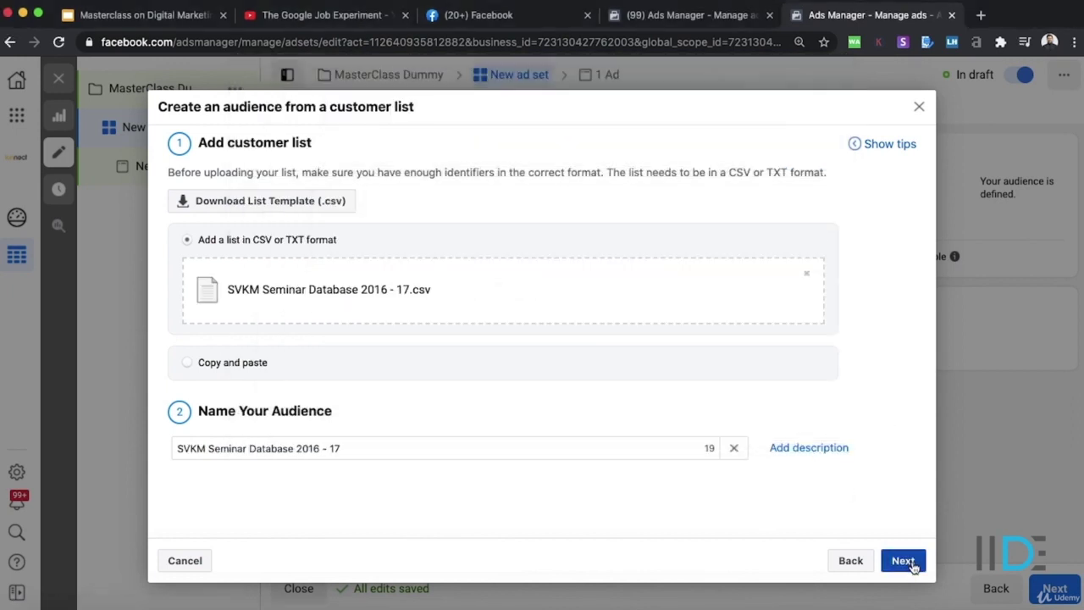
left_click(902, 560)
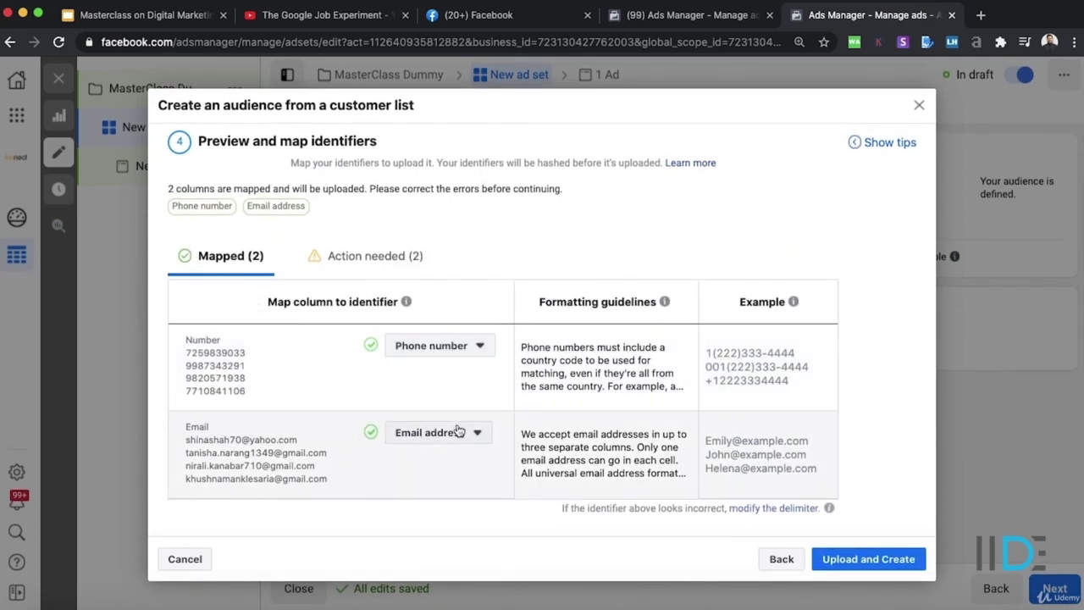
left_click(847, 565)
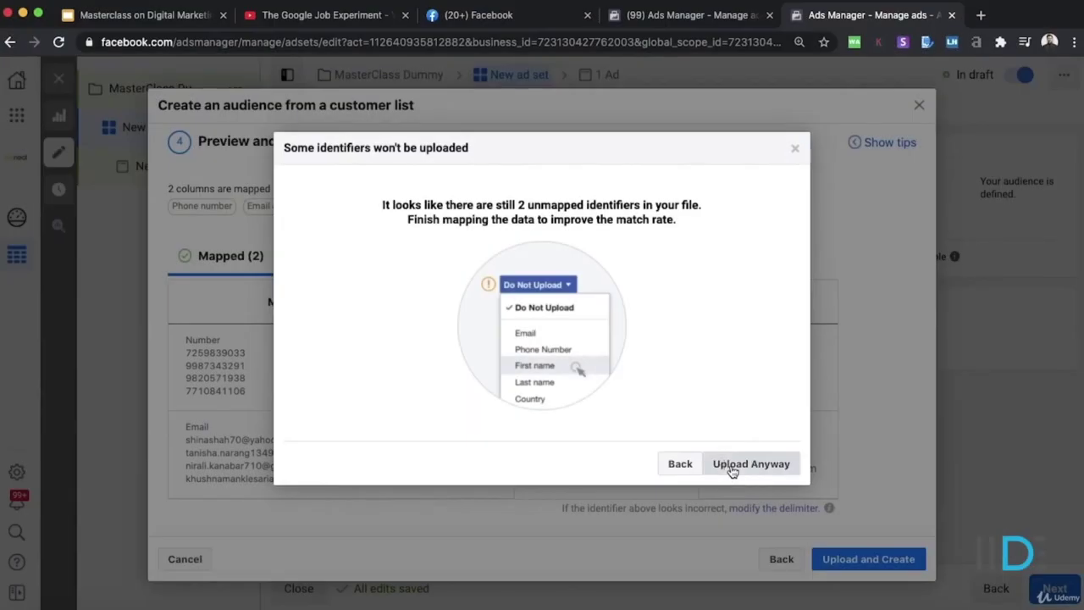
left_click(732, 466)
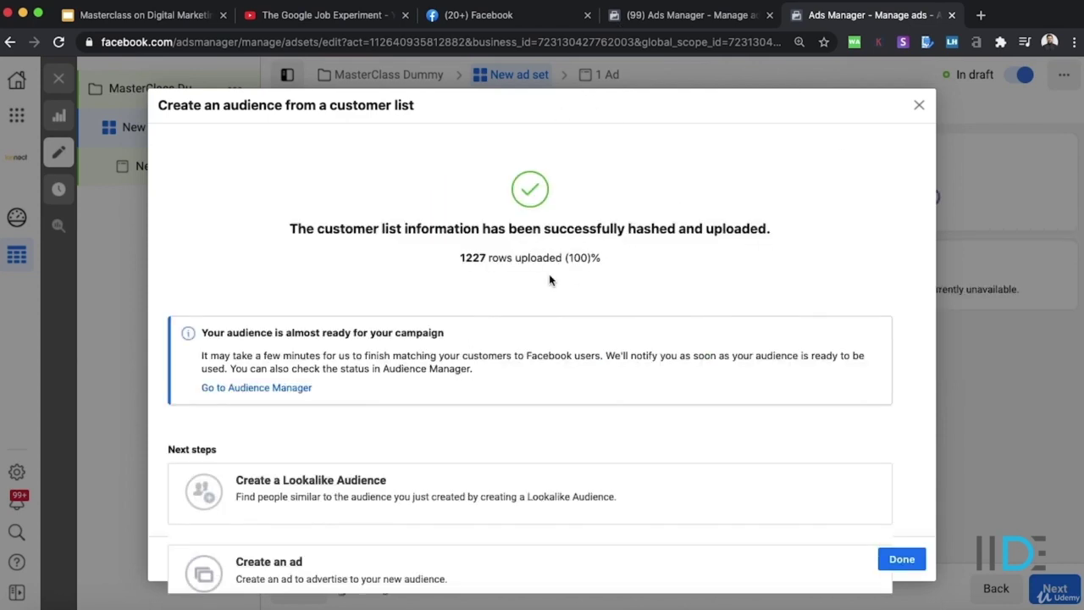
- Finish the customer list audience creation after checking the uploaded rows, and return to the ad set
scroll(549, 279, "down", 1)
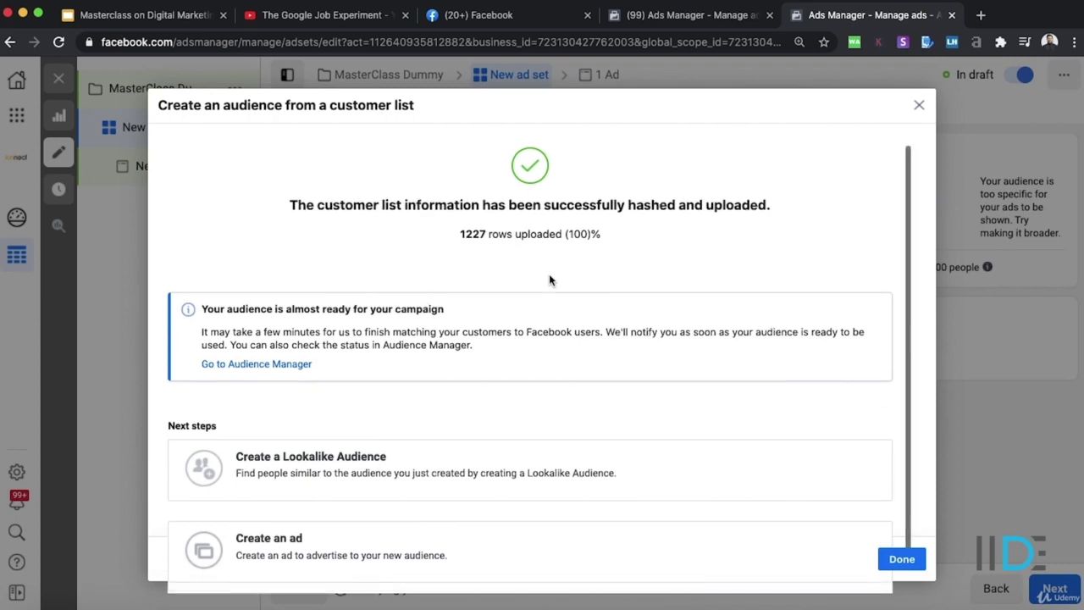
left_click_drag(458, 234, 627, 276)
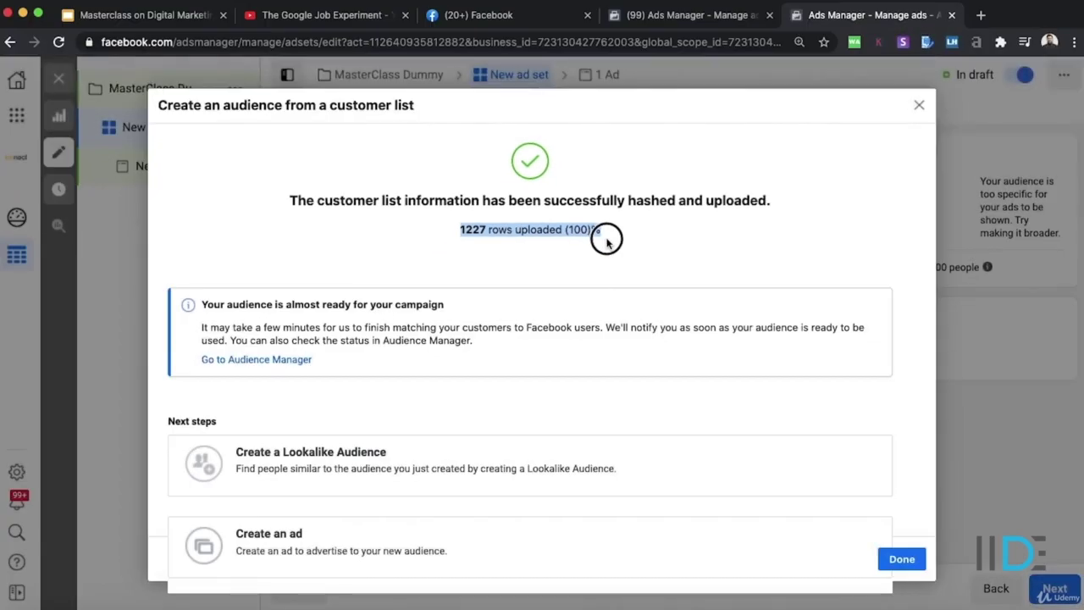
left_click(903, 559)
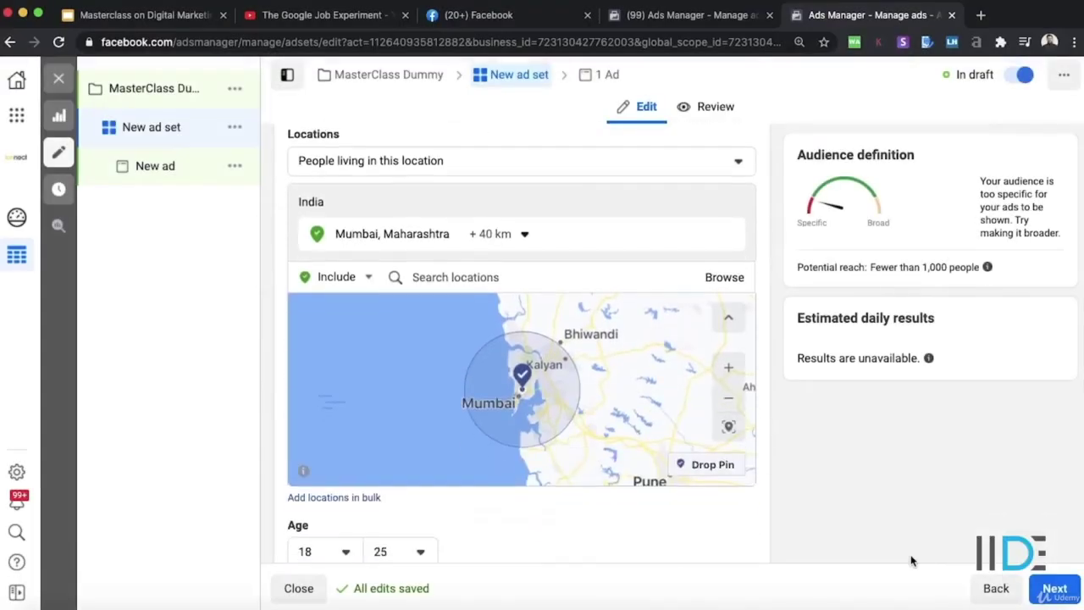
- Switch the ad set to manual placements and exclude the Audience Network and Messenger platforms
scroll(871, 515, "down", 10)
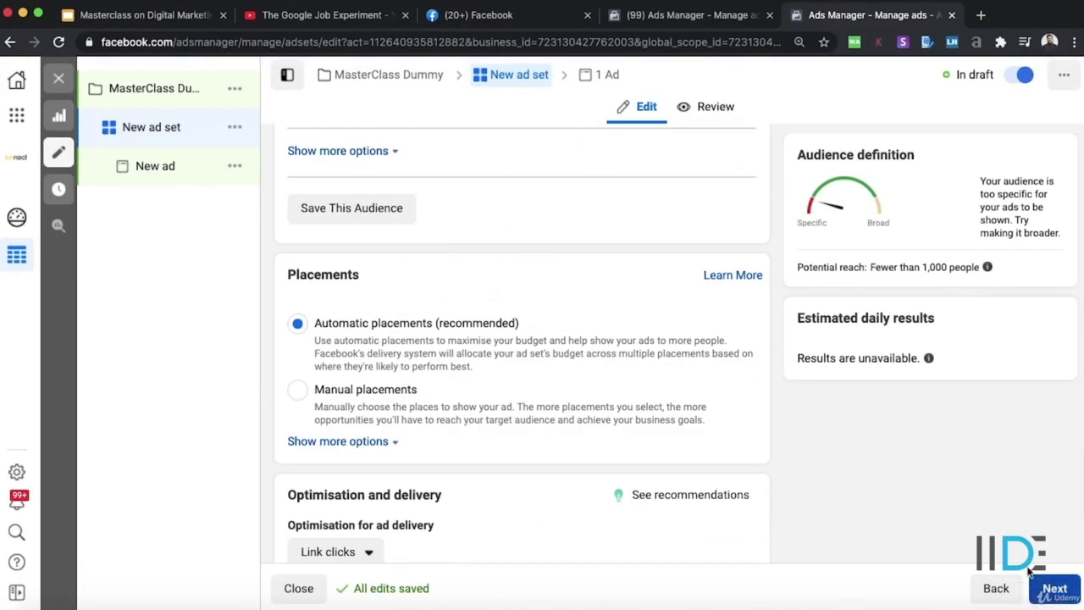
scroll(617, 387, "down", 3)
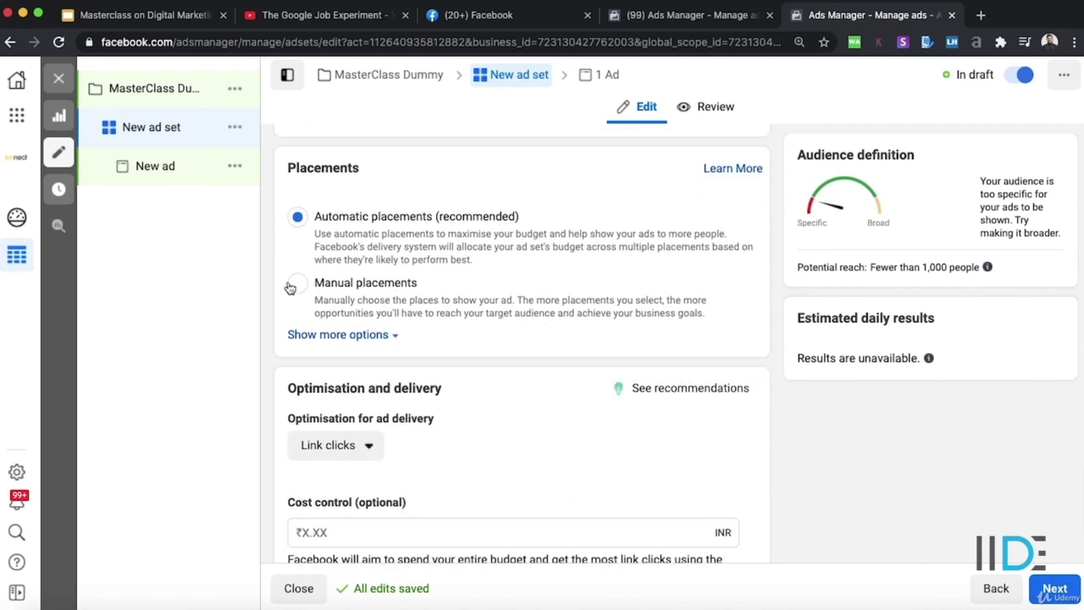
left_click(297, 286)
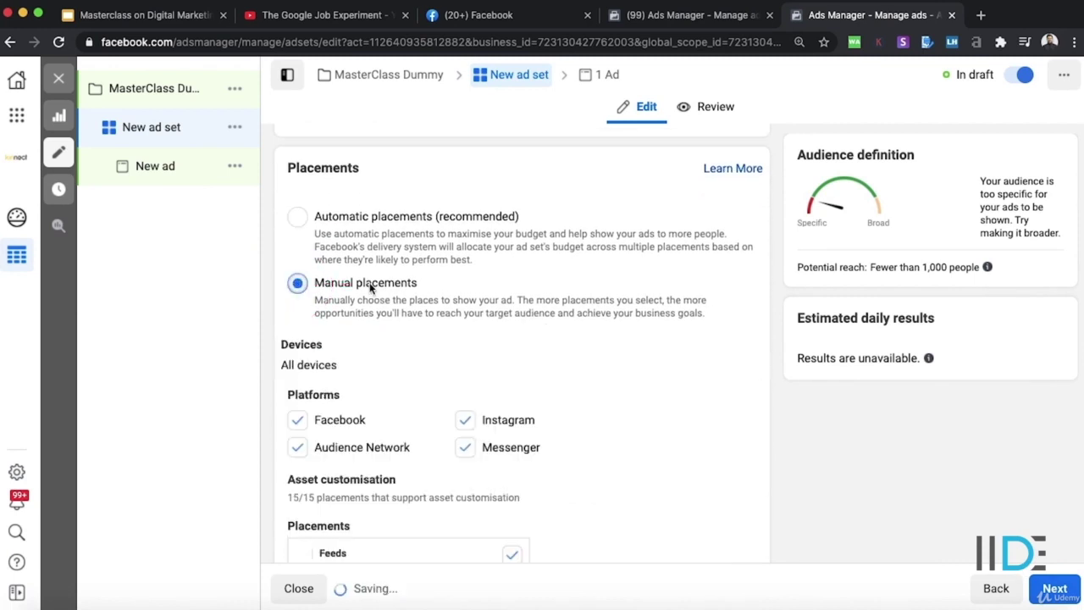
scroll(392, 294, "down", 3)
left_click(300, 337)
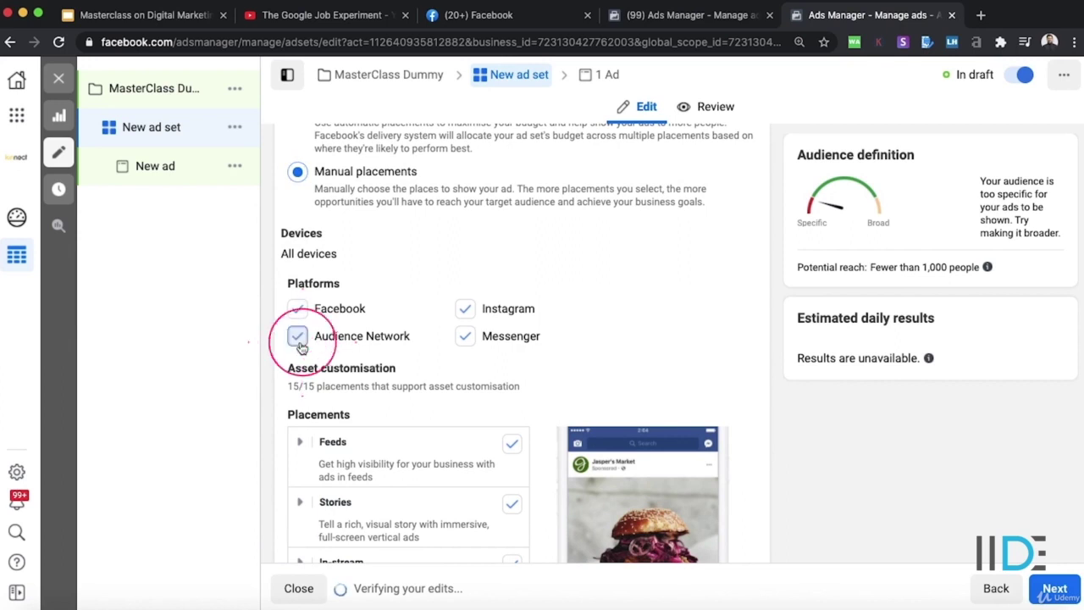
left_click(464, 337)
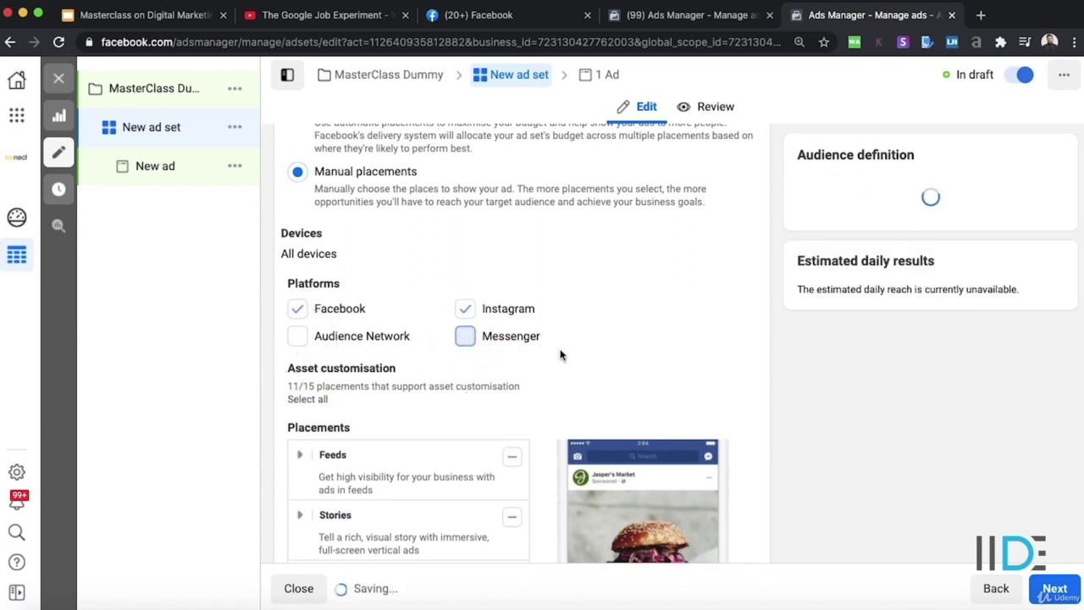
- Limit the Feeds placements to Facebook News Feed and Instagram feed, excluding Marketplace, video feeds, right column and Instagram Explore
scroll(559, 355, "down", 5)
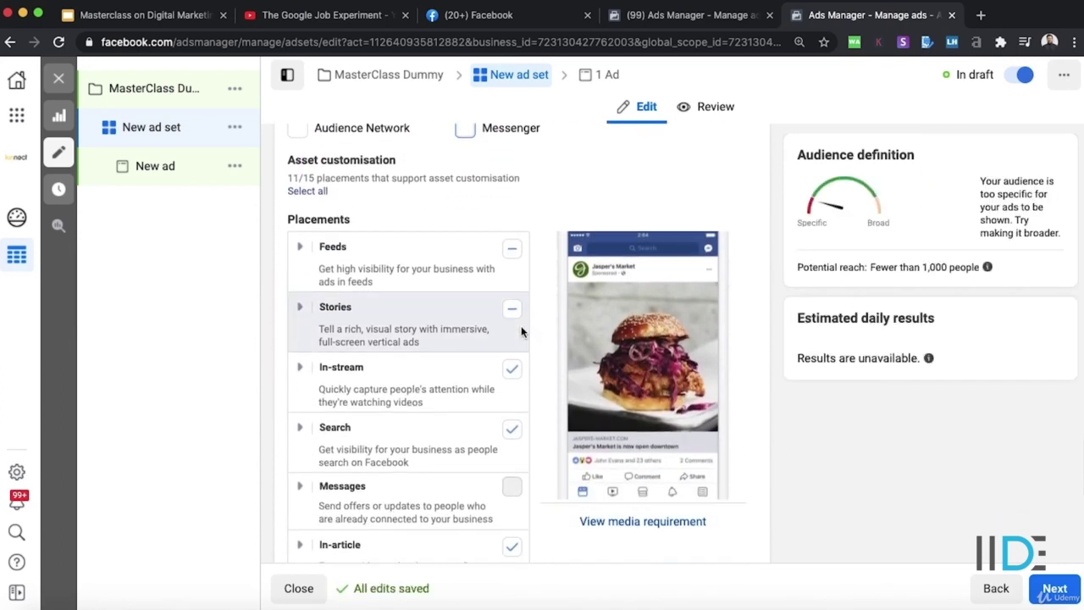
scroll(521, 332, "down", 1)
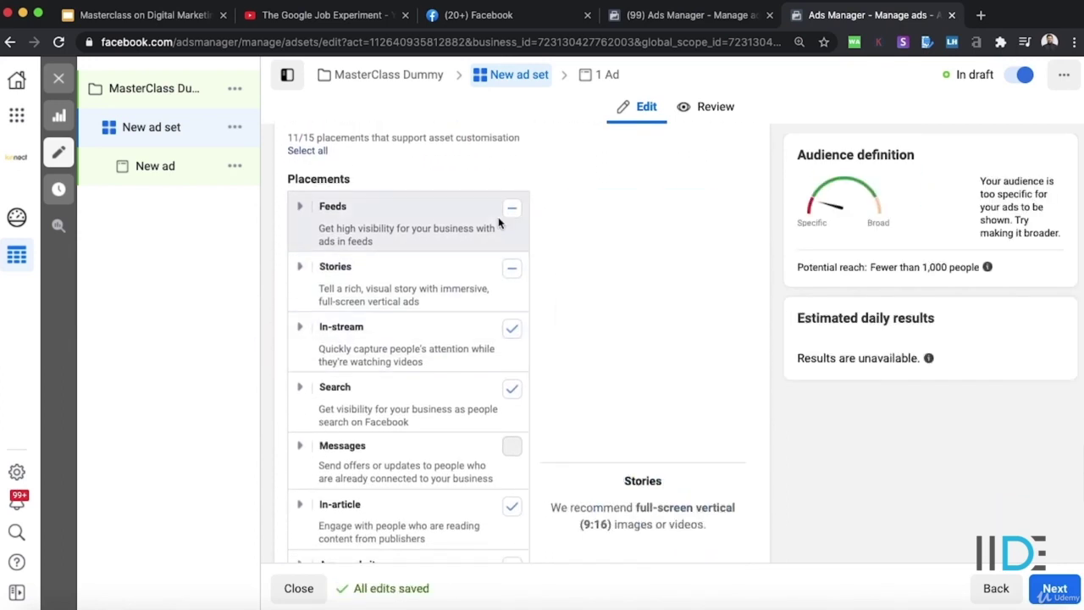
left_click(299, 207)
left_click(510, 332)
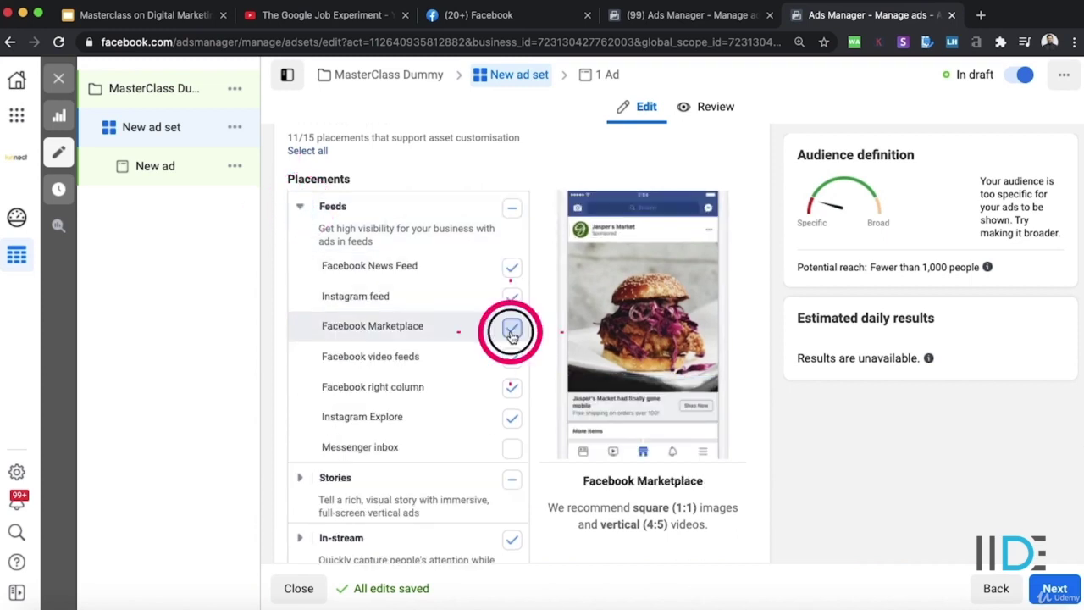
left_click(511, 357)
left_click(512, 417)
- Expand the Stories placements, keeping Instagram and Facebook Stories, and exclude the In-stream, Search and In-article placements
scroll(517, 398, "down", 3)
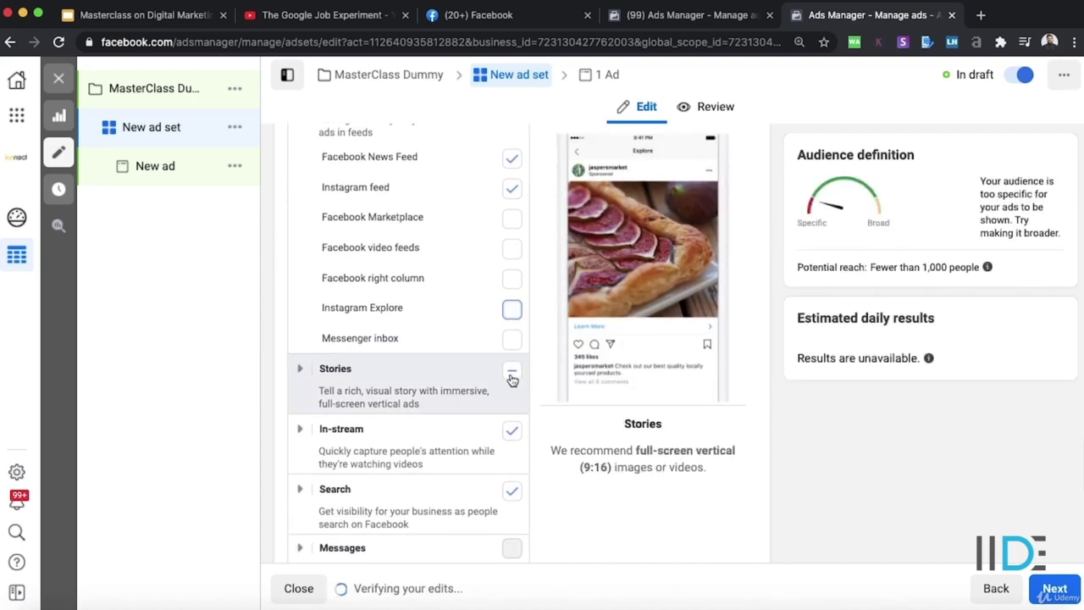
left_click(374, 381)
left_click(511, 461)
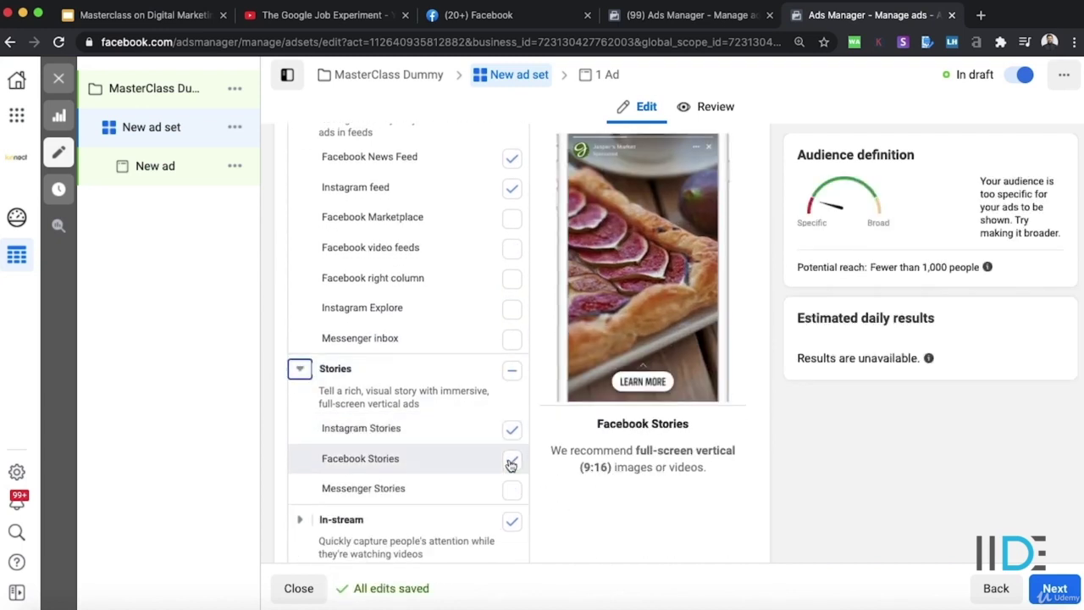
scroll(511, 464, "down", 3)
left_click(512, 414)
left_click(512, 476)
scroll(514, 421, "down", 4)
left_click(512, 419)
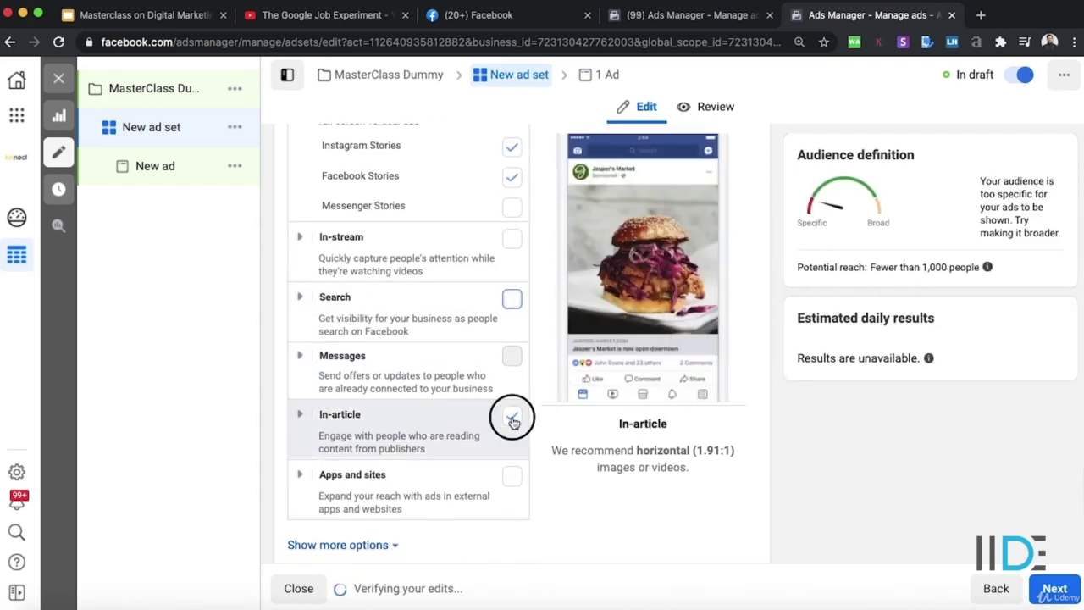
- Proceed from the ad set to the new ad and set its Instagram account to iideonline
scroll(533, 419, "up", 5)
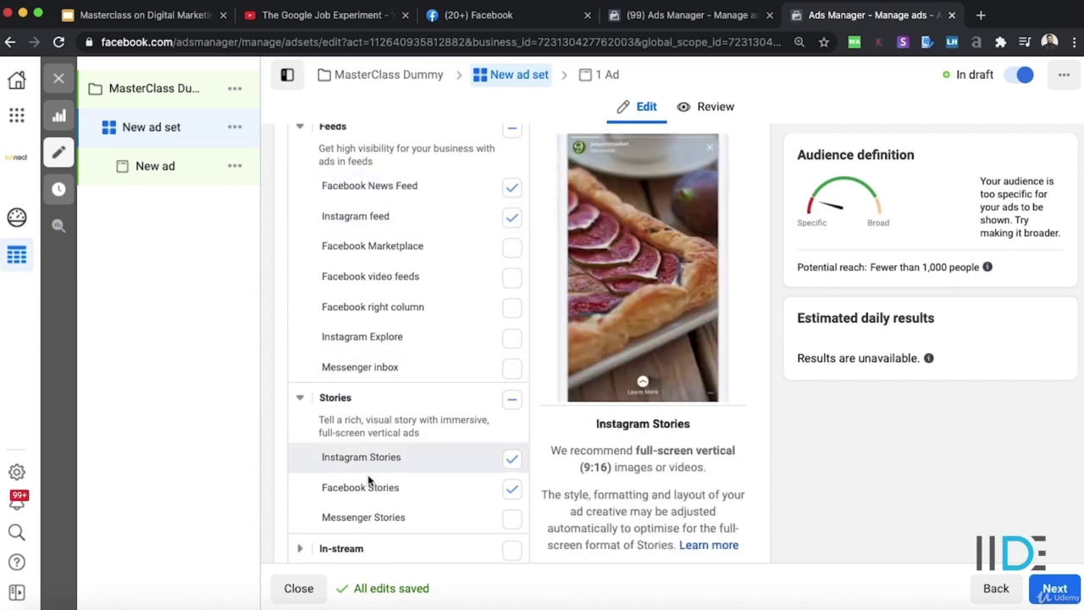
scroll(546, 381, "down", 6)
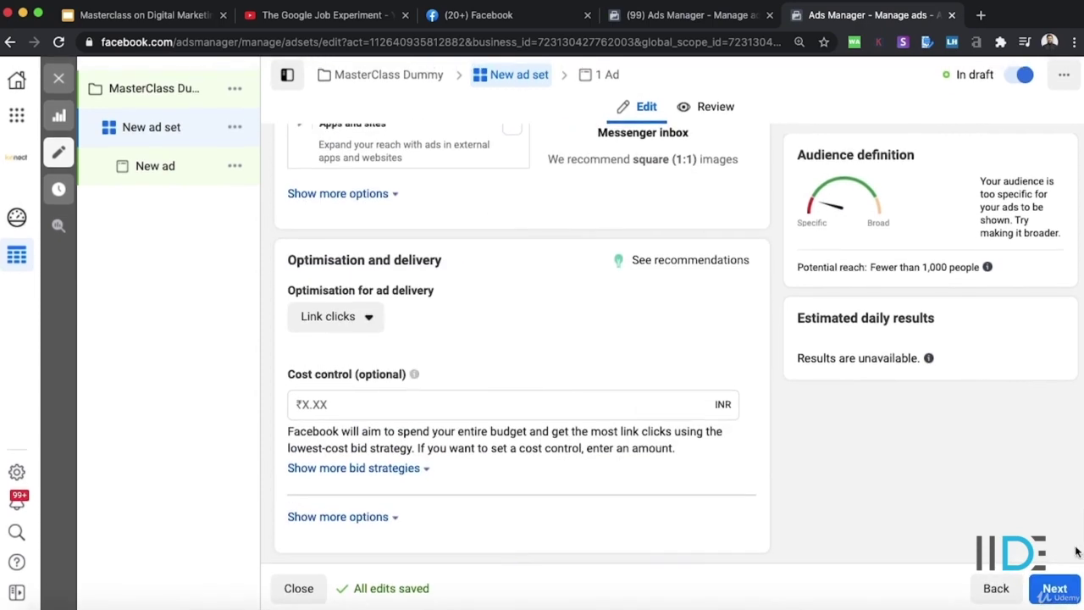
left_click(1056, 593)
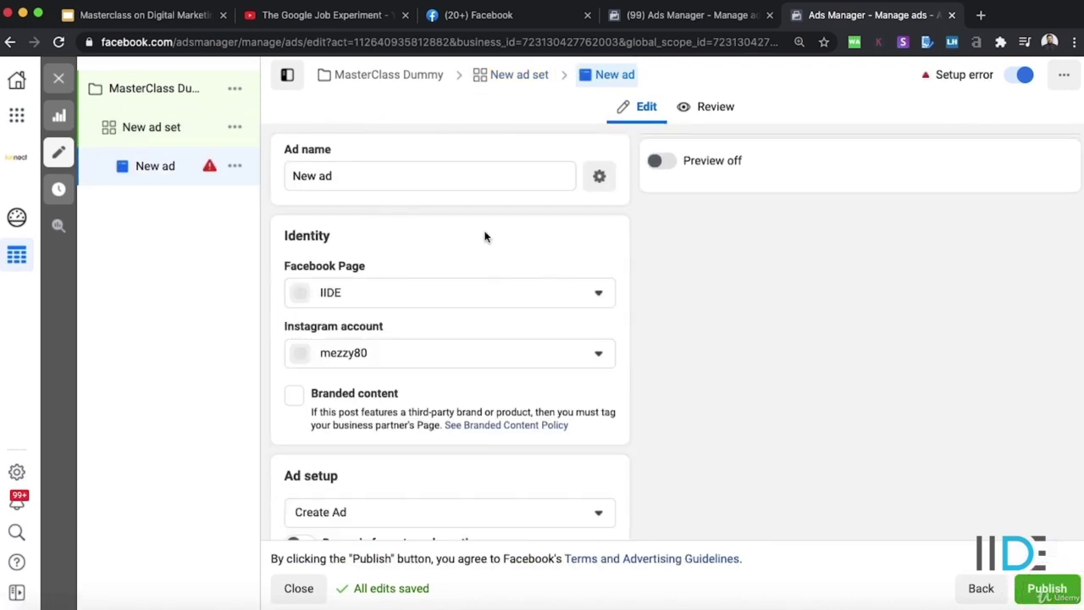
left_click(507, 358)
left_click(416, 179)
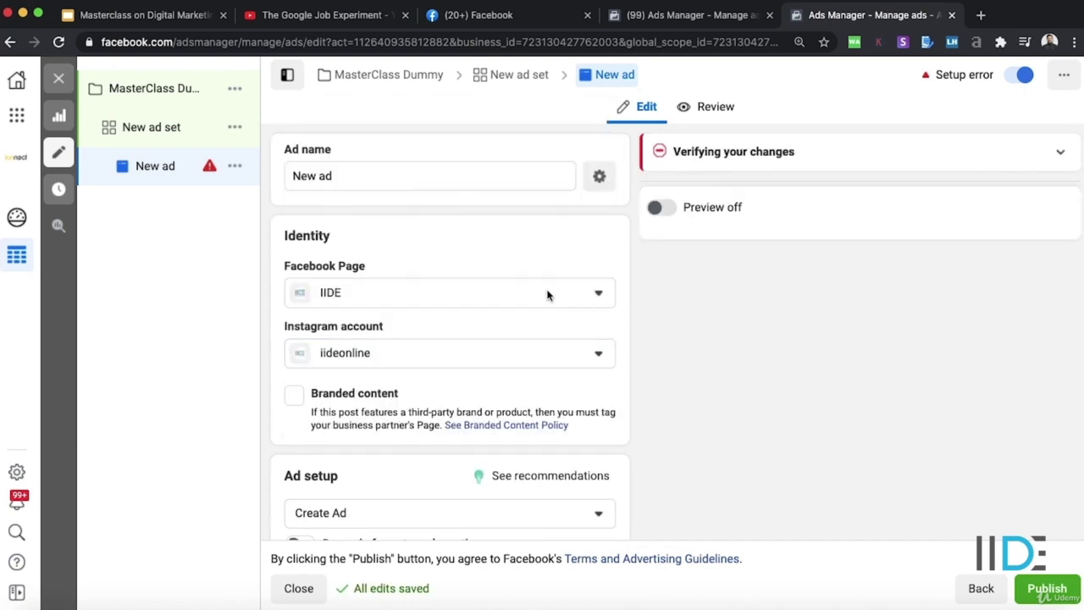
- Keep the Single image or video format and add the account image HALF CIRCLE.jpg as the ad's media for all placements
scroll(546, 294, "down", 2)
scroll(450, 317, "down", 5)
scroll(450, 319, "down", 5)
left_click_drag(434, 287, 315, 288)
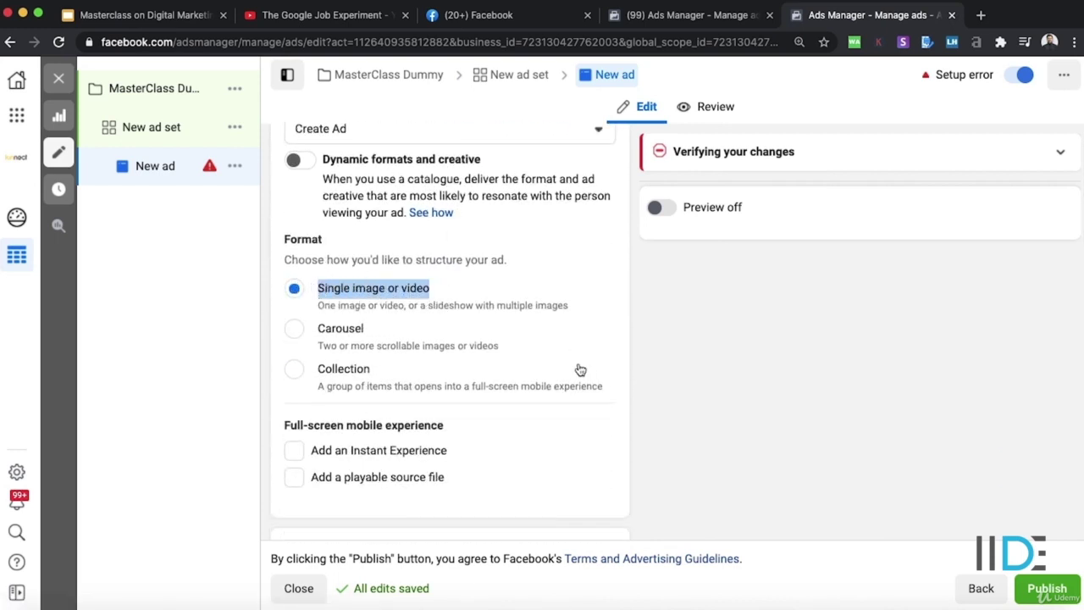
scroll(580, 370, "down", 10)
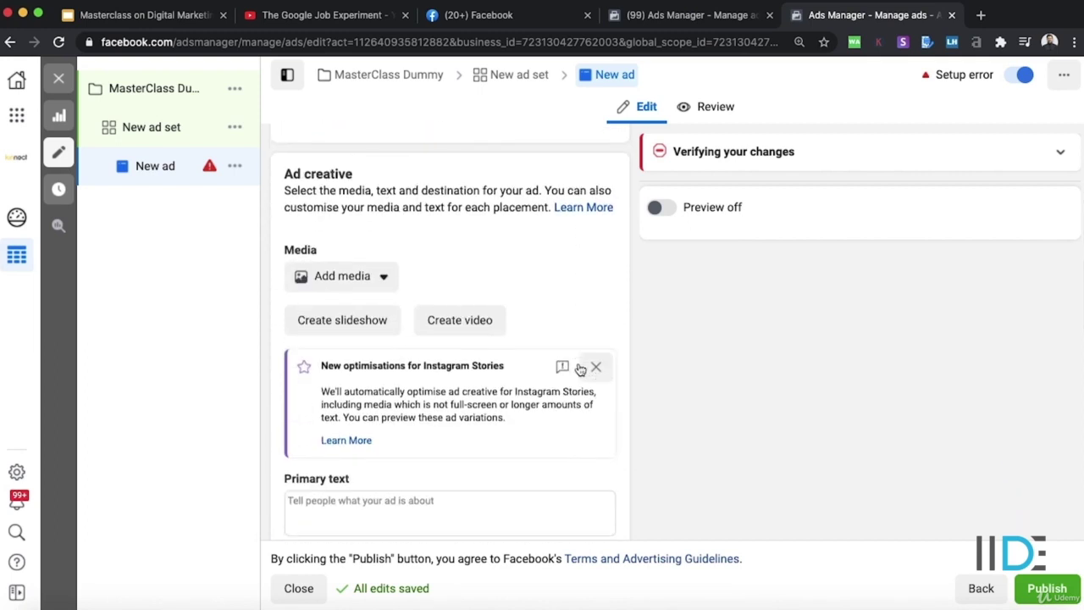
left_click(375, 259)
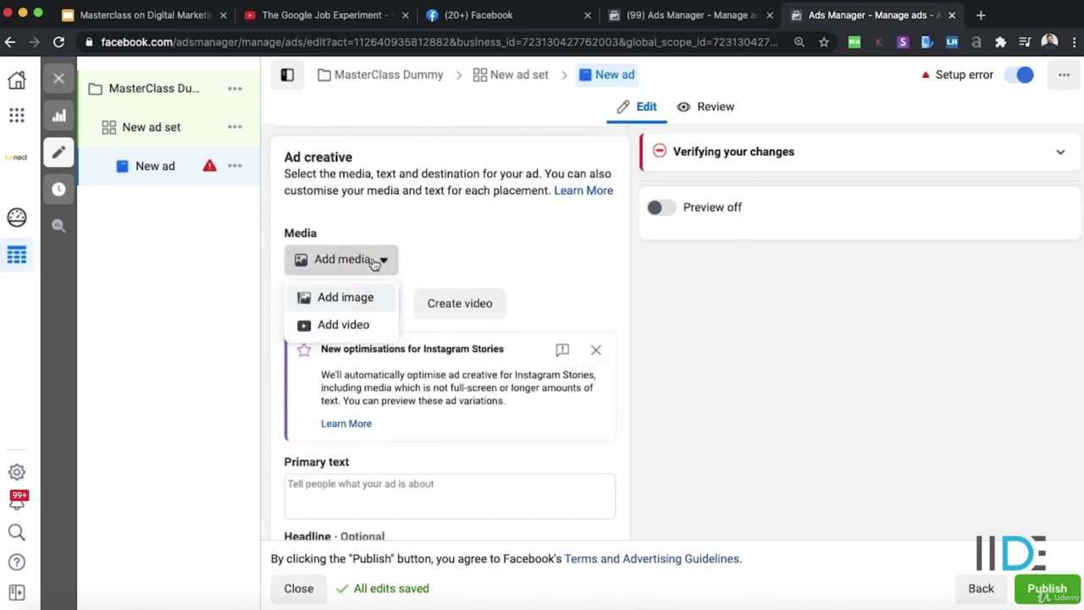
left_click(349, 297)
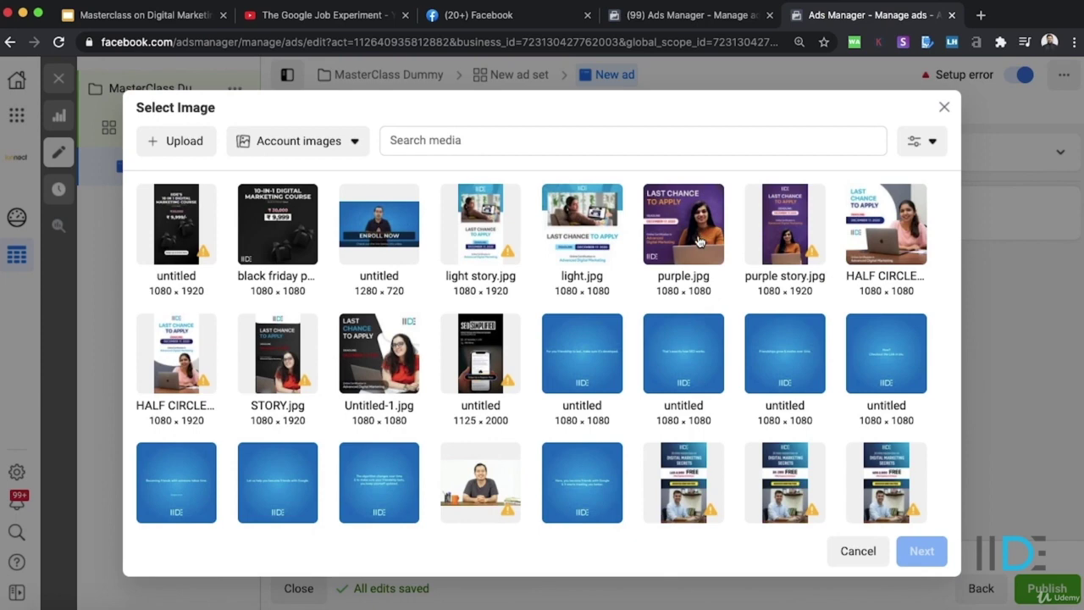
left_click(876, 220)
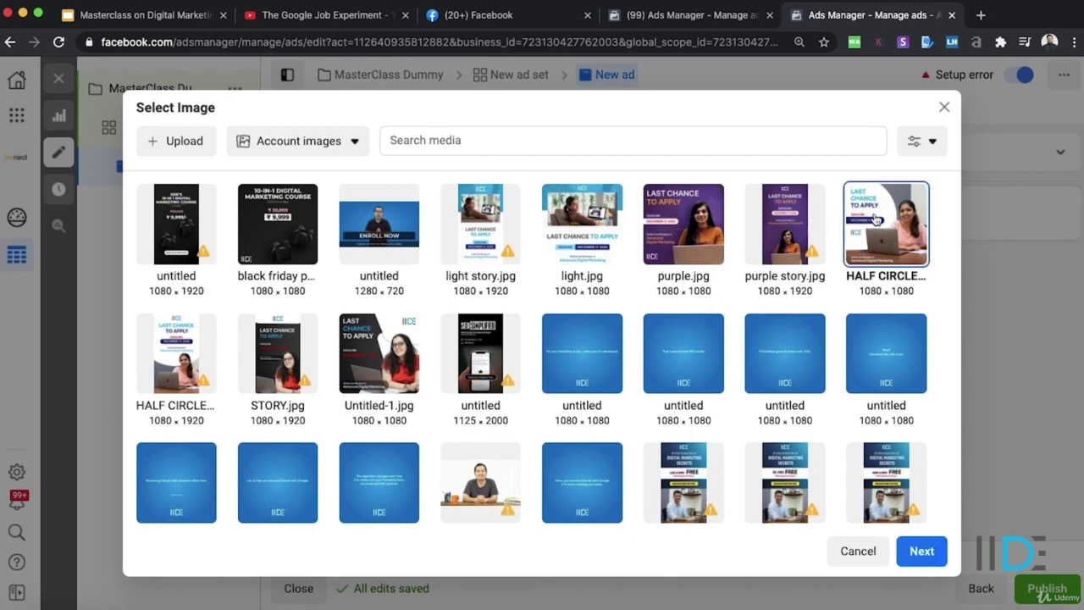
left_click(922, 550)
left_click_drag(786, 285, 722, 234)
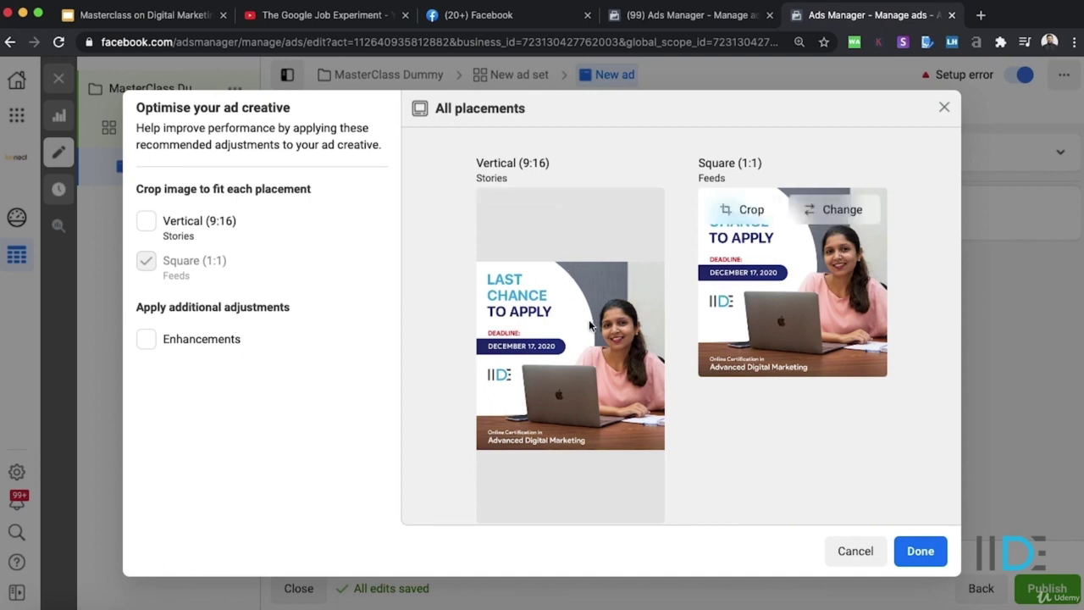
left_click(920, 550)
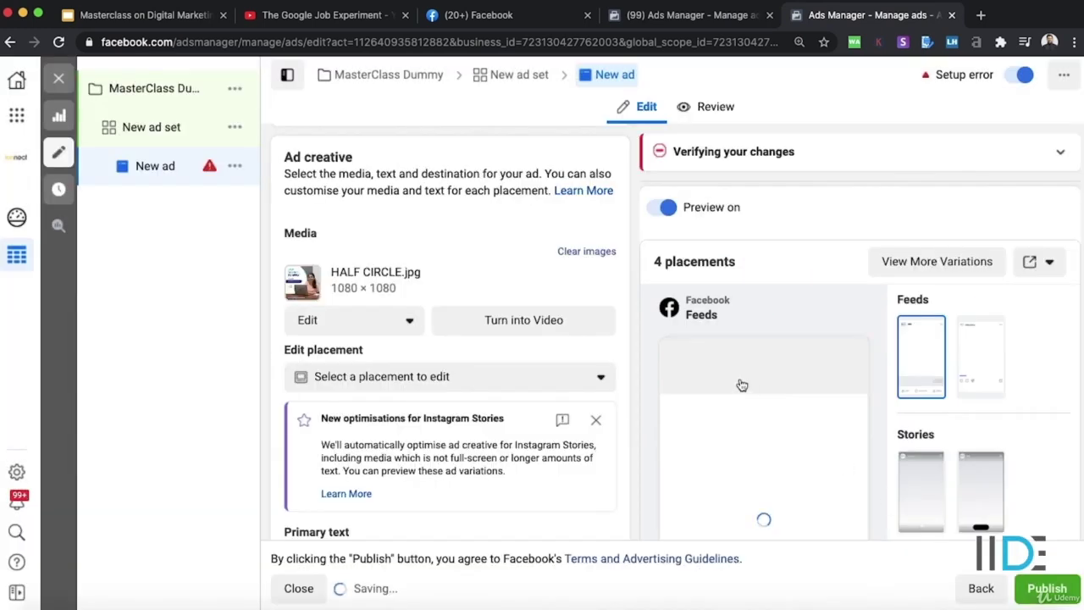
- Enter the headline "Certified Digital Marketing Course" and the primary text "Join the worlds Fastest Growing Industry with a Digital Marketing Certification on your resume."
scroll(632, 355, "down", 3)
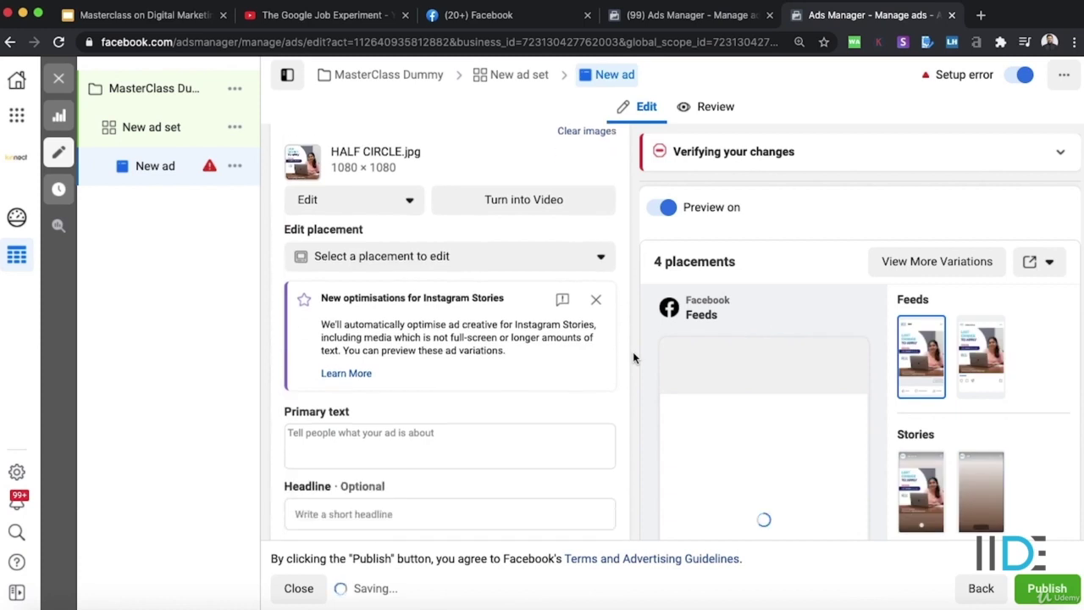
scroll(655, 379, "down", 5)
scroll(654, 380, "up", 1)
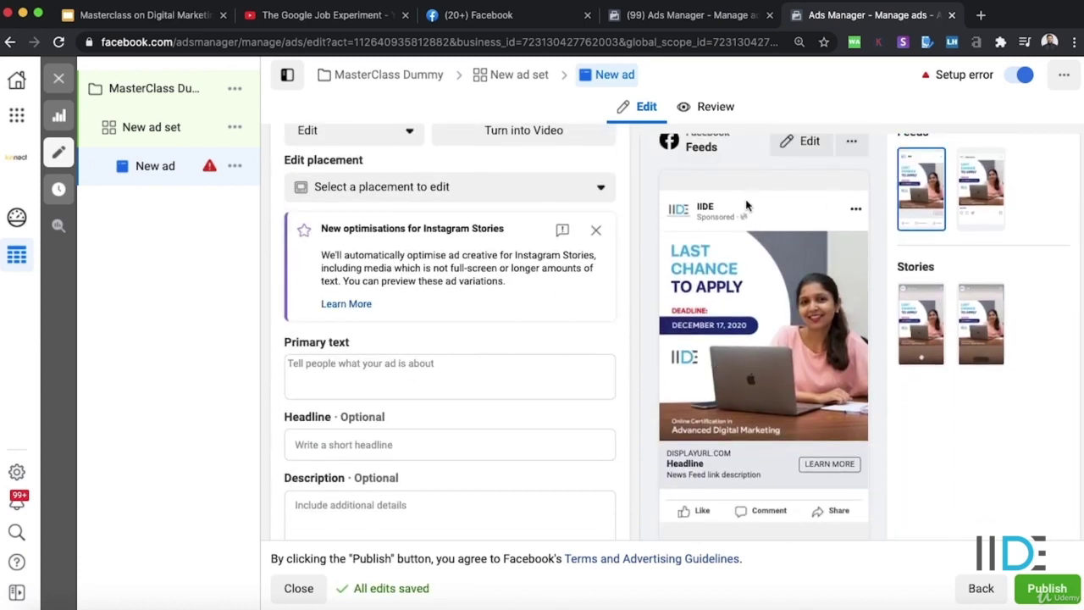
scroll(740, 250, "up", 1)
scroll(740, 250, "down", 1)
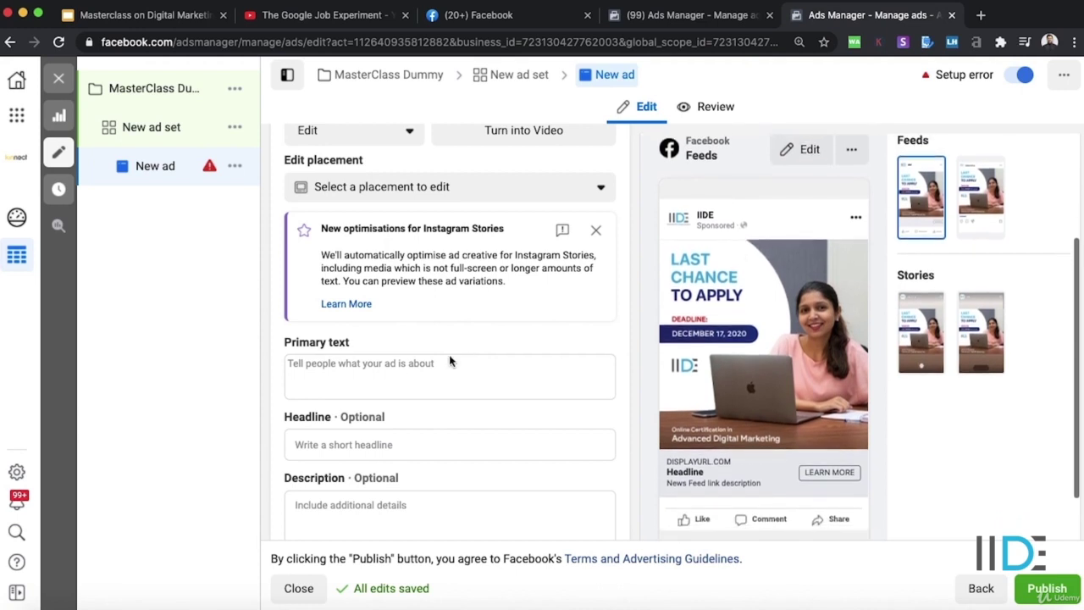
scroll(457, 356, "down", 2)
left_click(382, 341)
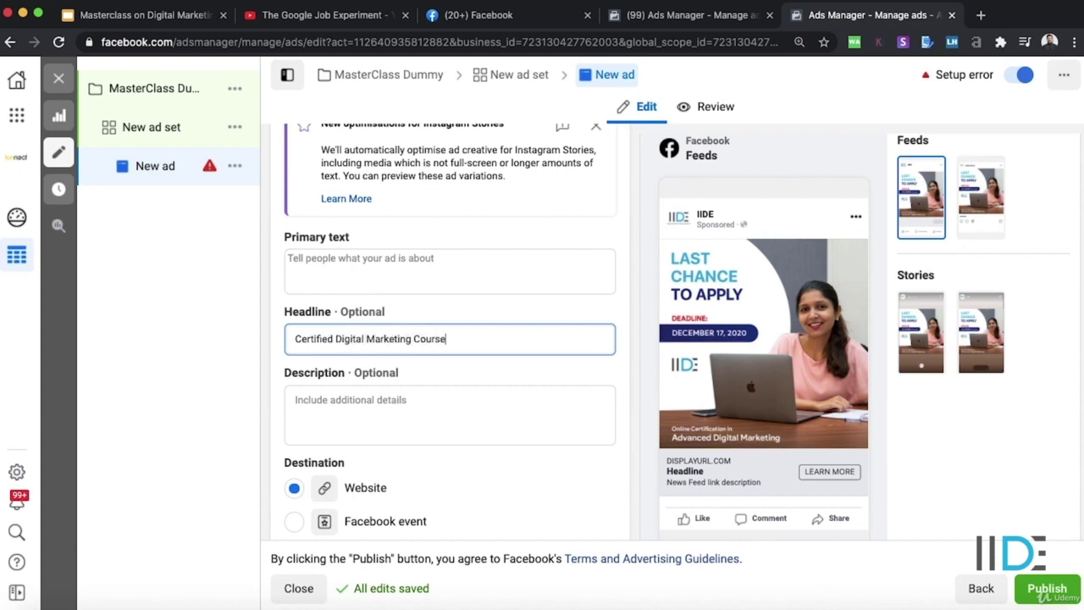
left_click(346, 273)
type("Join the worlds Fastest Growing Industry with a Digital Marketing Certification on your resume.")
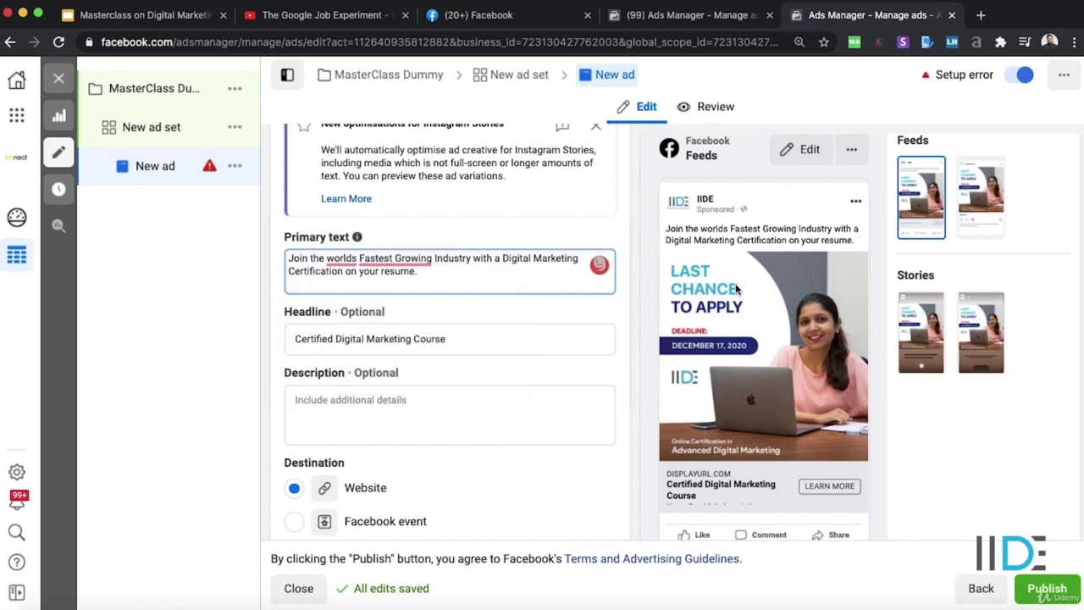
scroll(629, 375, "down", 1)
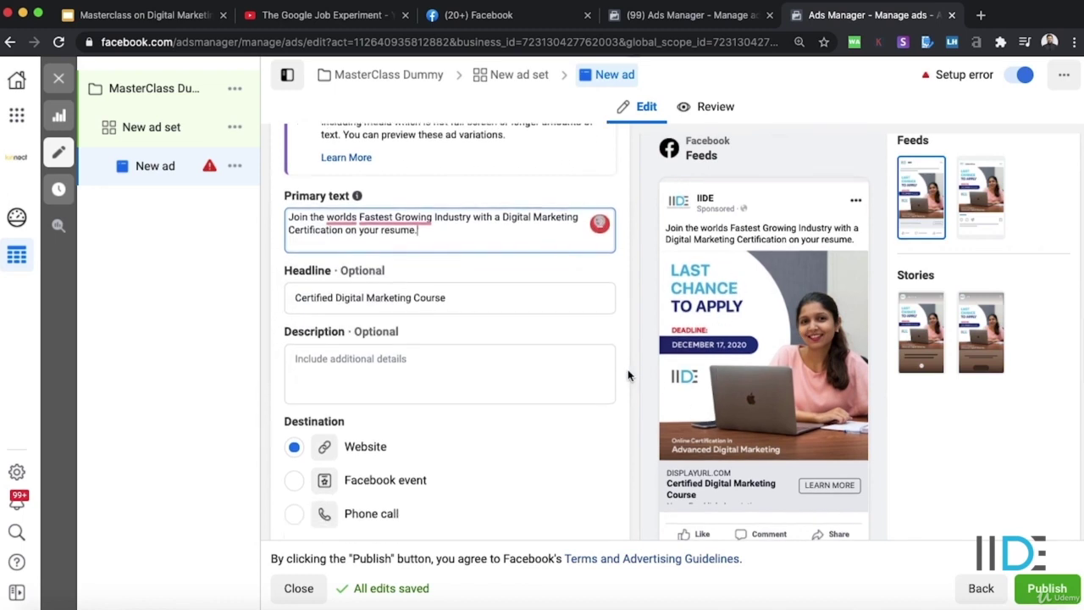
left_click(918, 326)
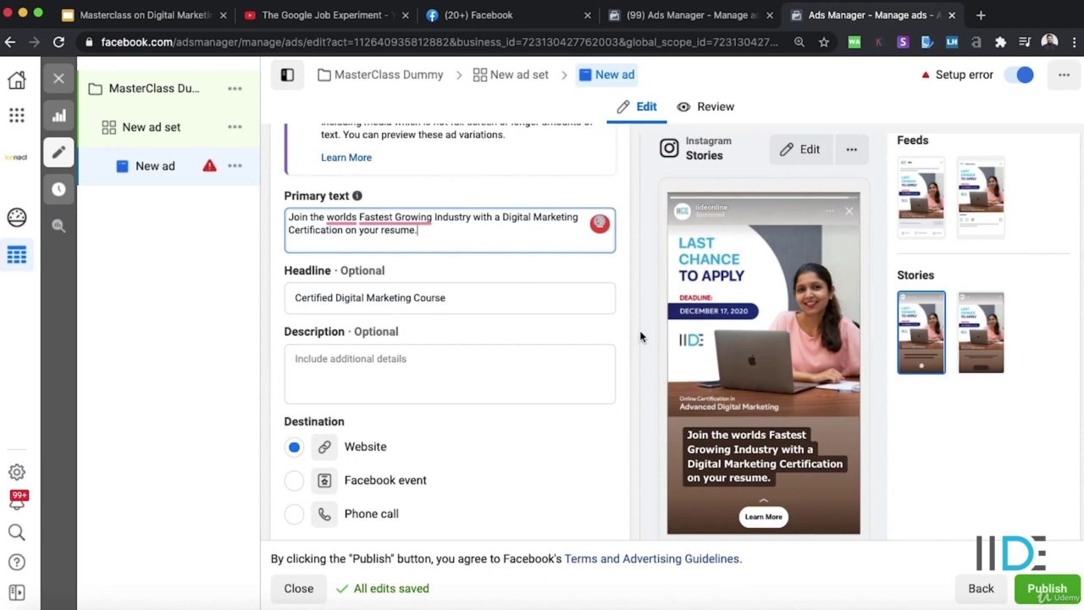
scroll(640, 336, "down", 2)
scroll(536, 355, "down", 3)
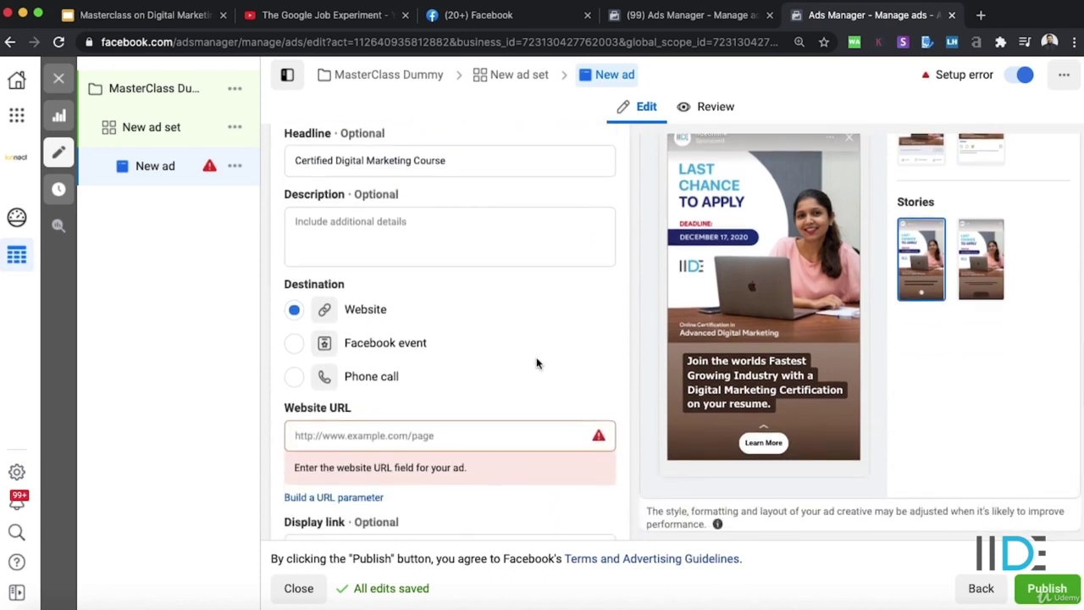
scroll(536, 363, "down", 1)
left_click(392, 393)
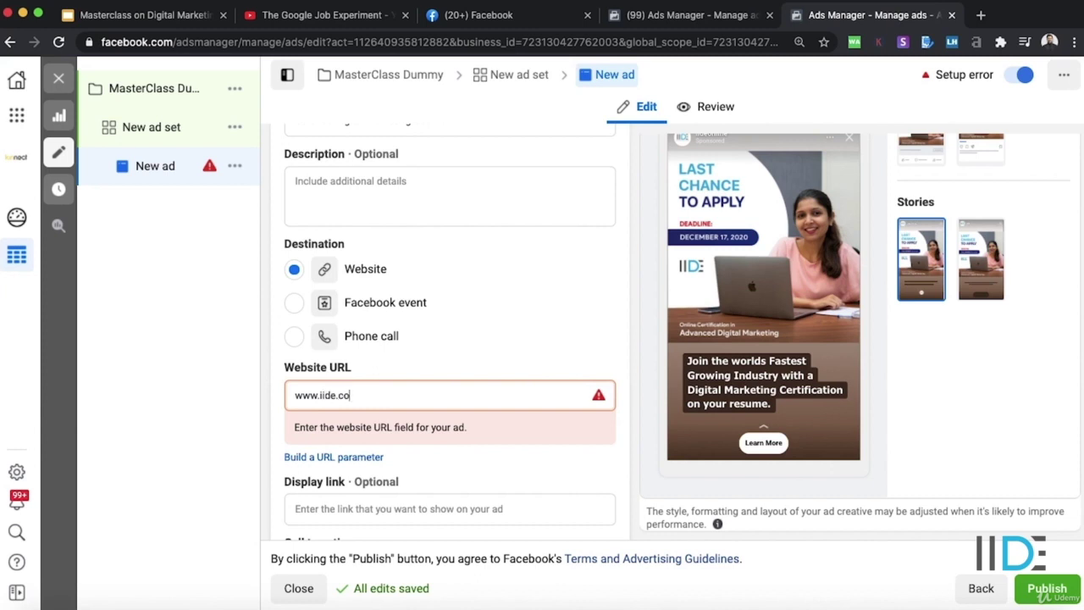
scroll(265, 380, "down", 1)
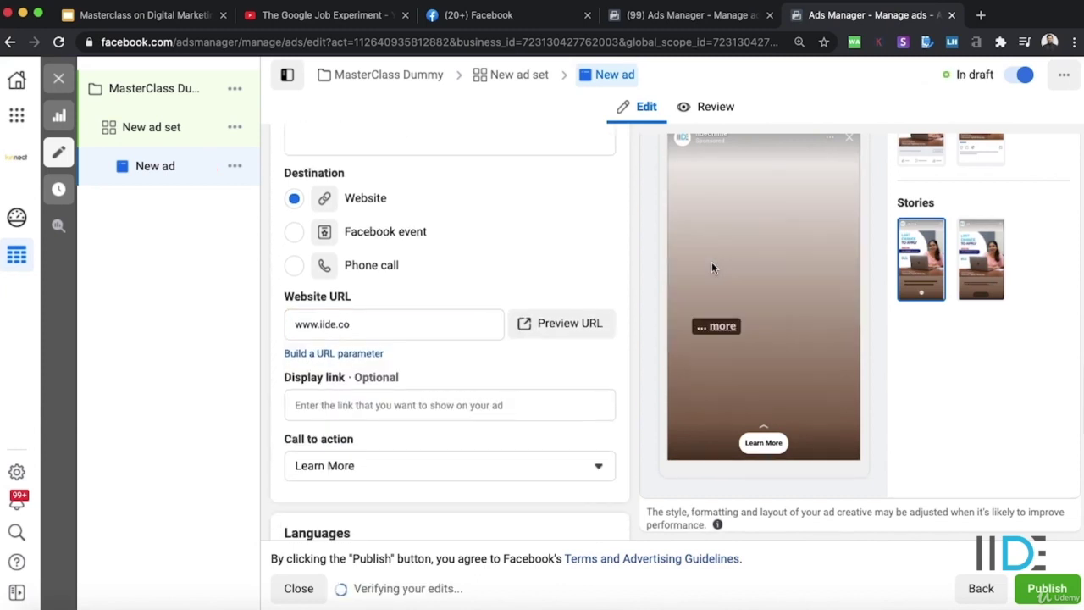
scroll(904, 368, "down", 5)
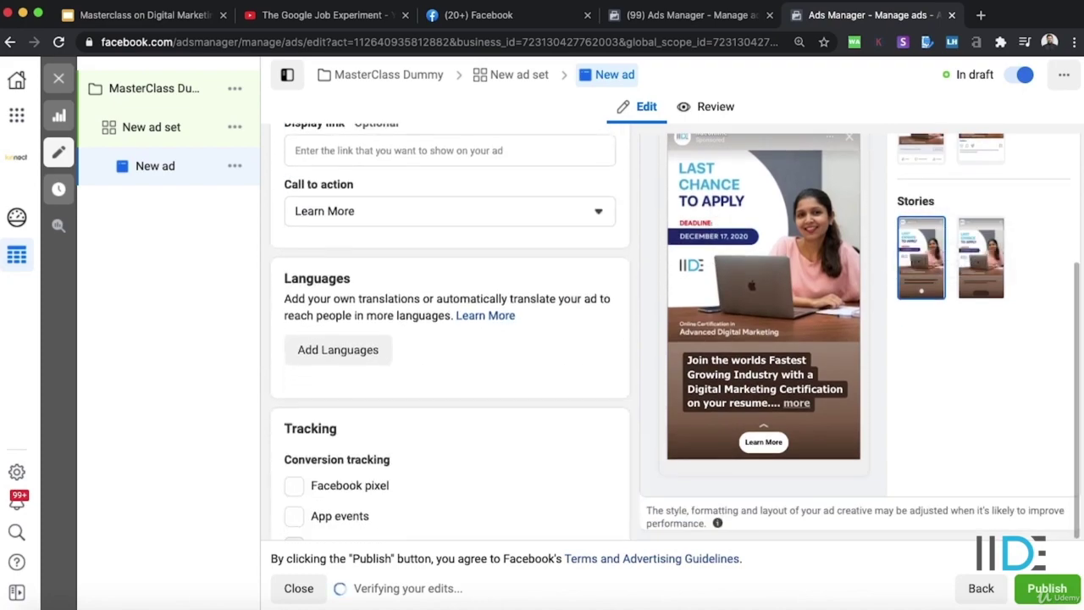